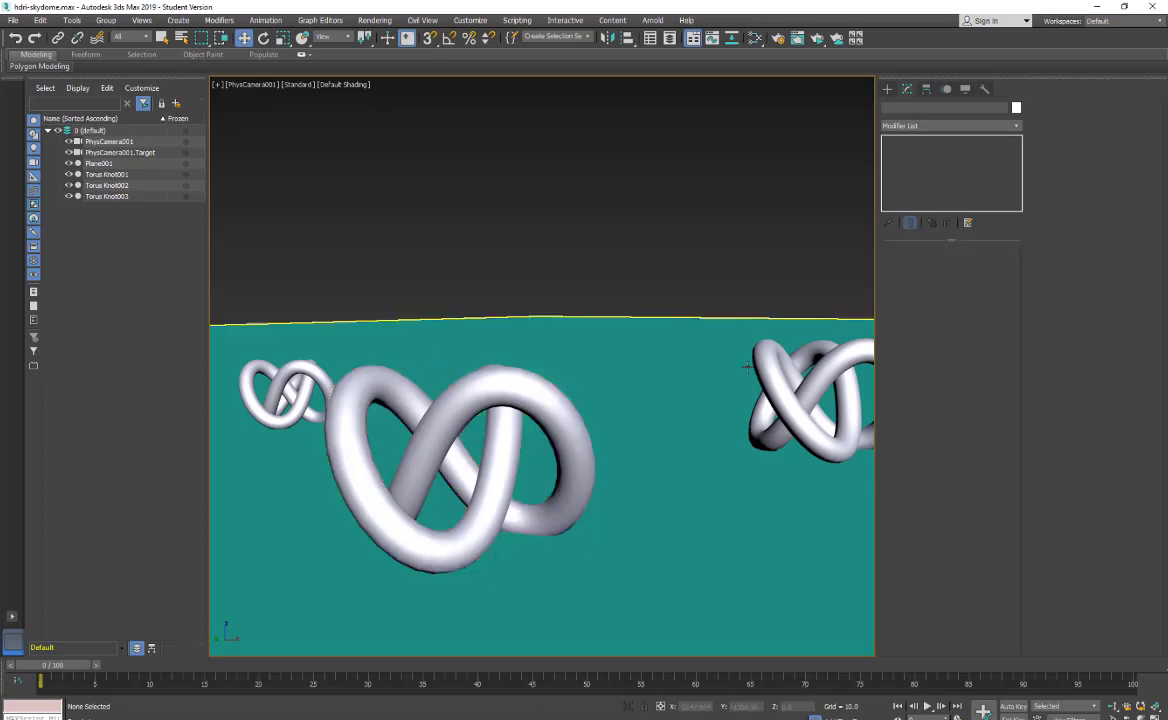
Step: Check the render target options and the Arnold renderer selection in Render Setup
{"action": "left_click", "coordinate": [778, 40]}
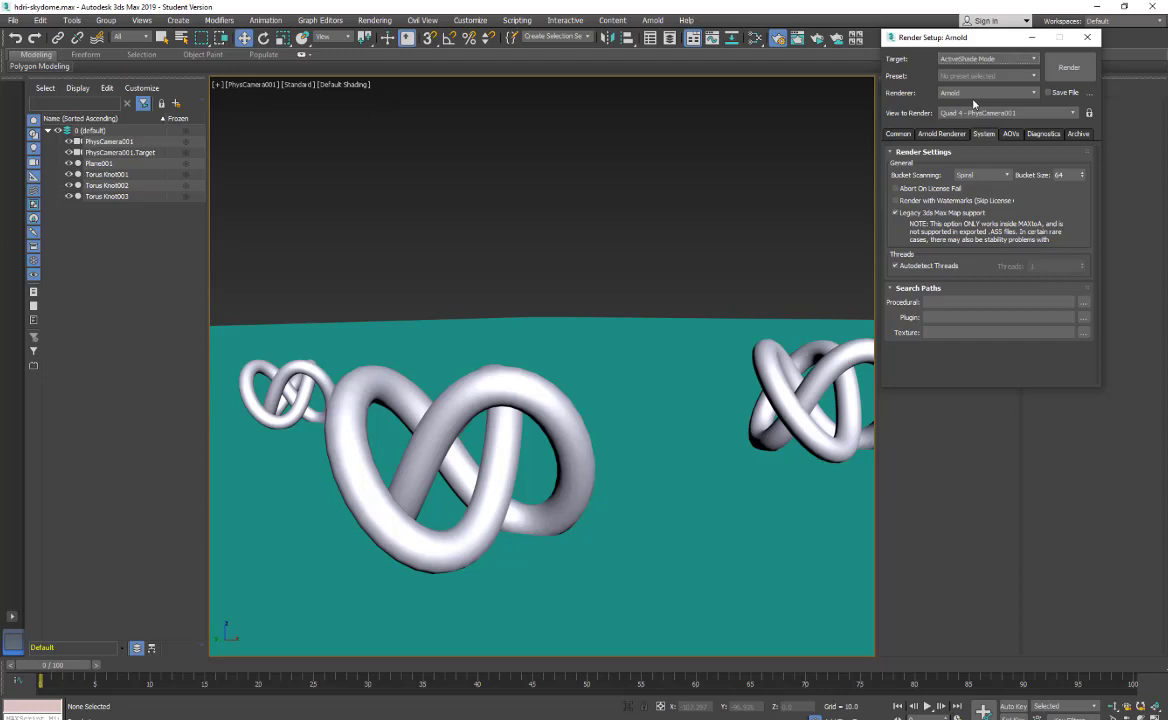
{"action": "left_click", "coordinate": [965, 59]}
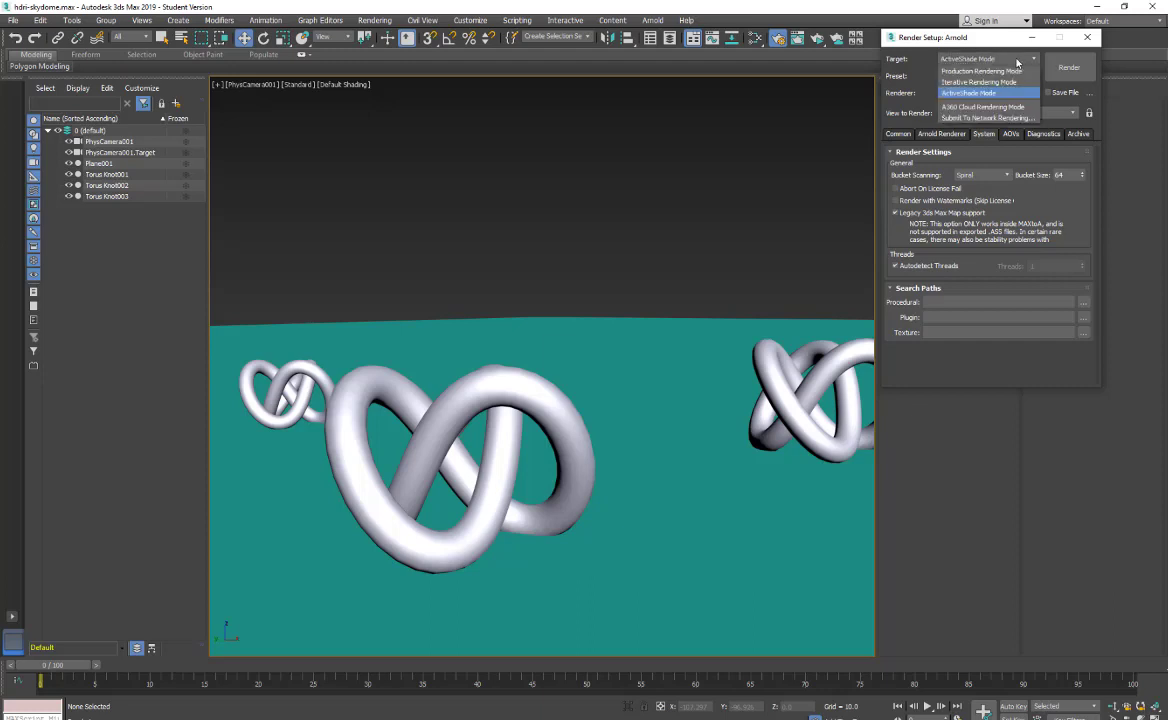
{"action": "left_click", "coordinate": [915, 67]}
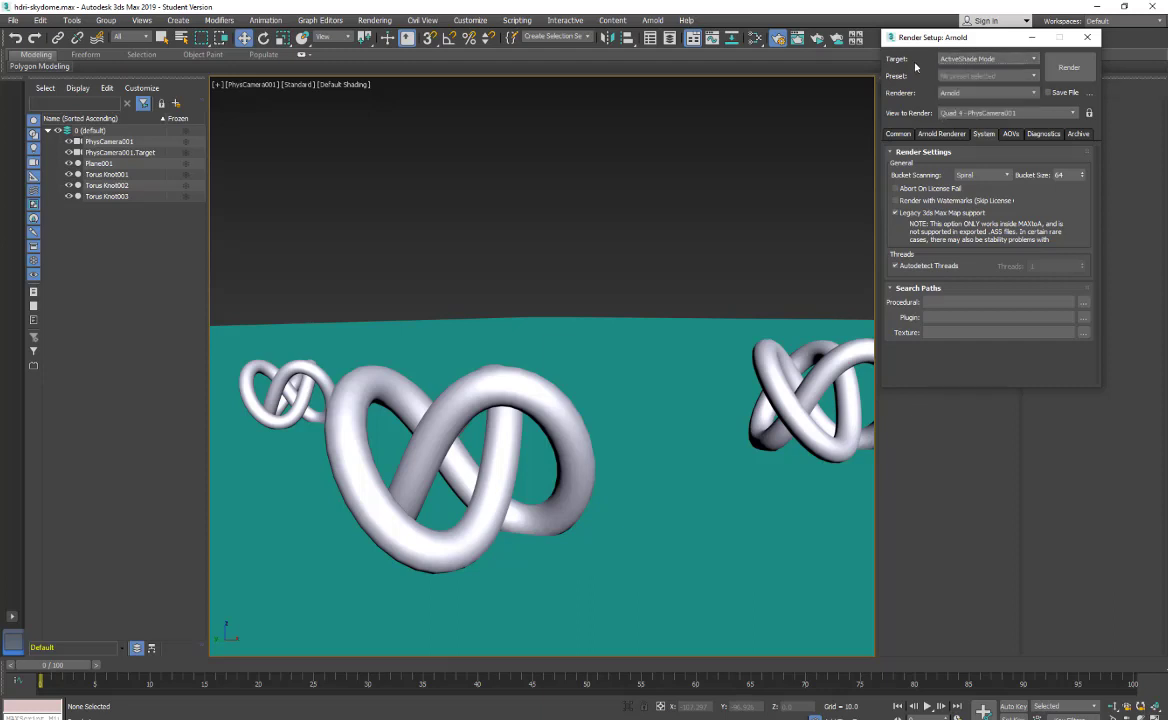
{"action": "left_click", "coordinate": [1087, 38]}
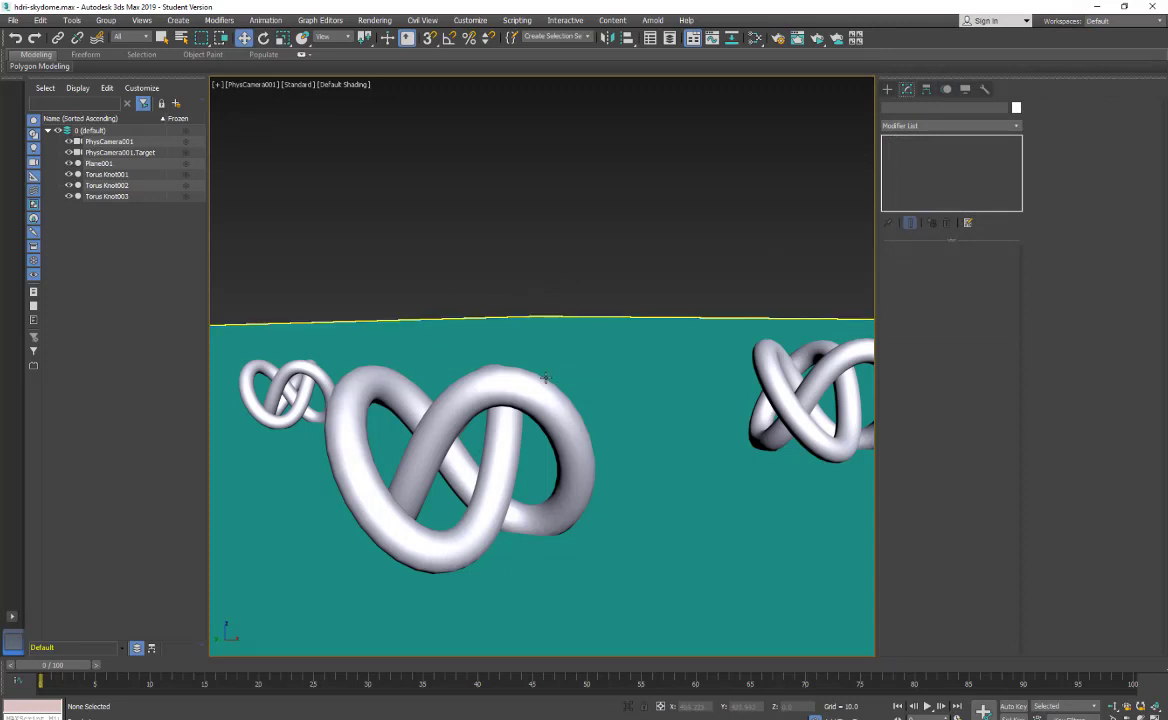
Step: Create an Arnold light of type Skydome on the ground between the torus knots and raise it above the plane
{"action": "left_click", "coordinate": [889, 89]}
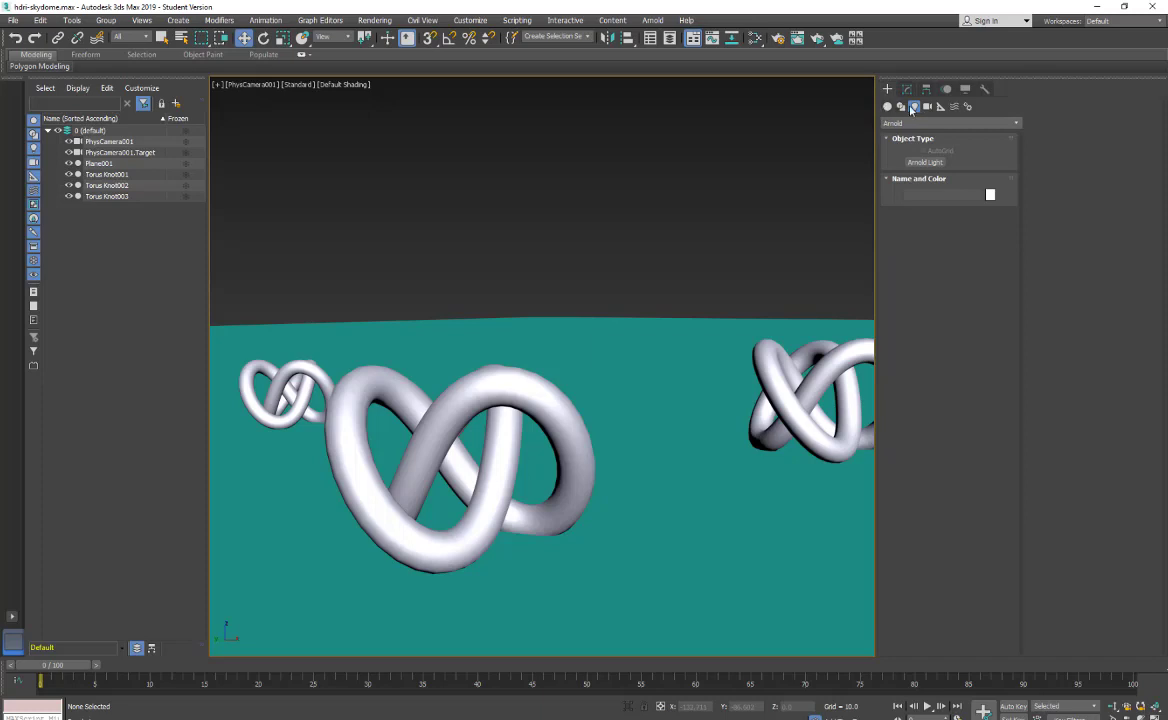
{"action": "left_click", "coordinate": [925, 162]}
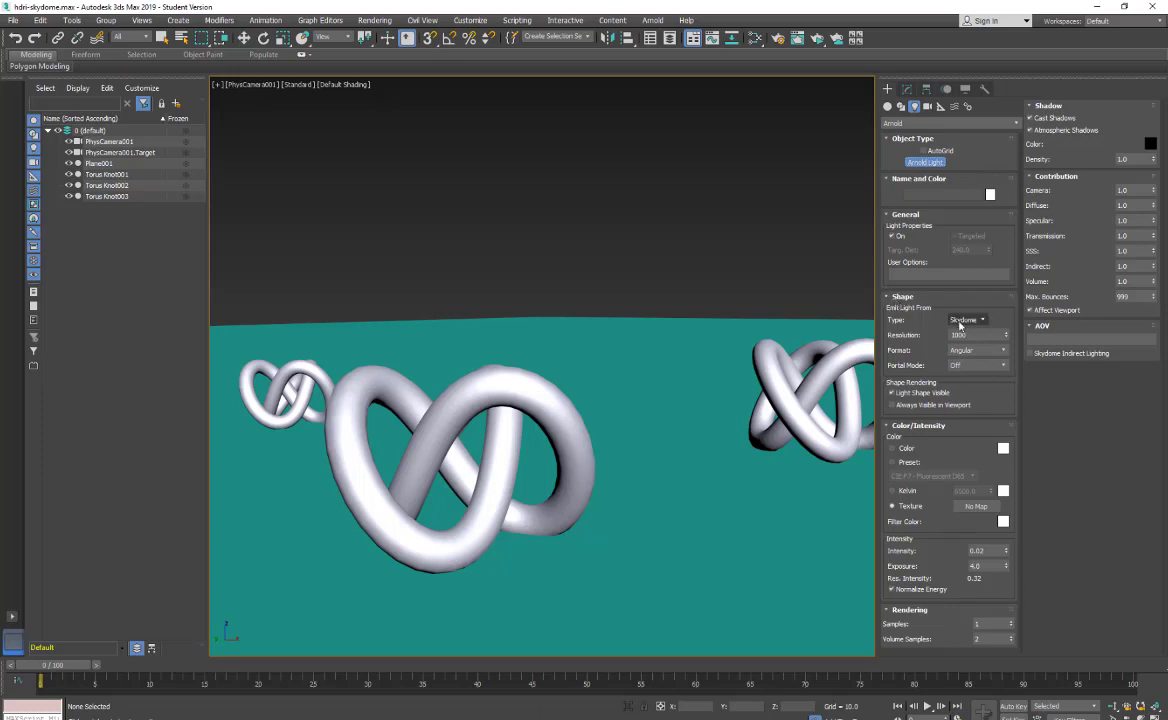
{"action": "left_click", "coordinate": [662, 472]}
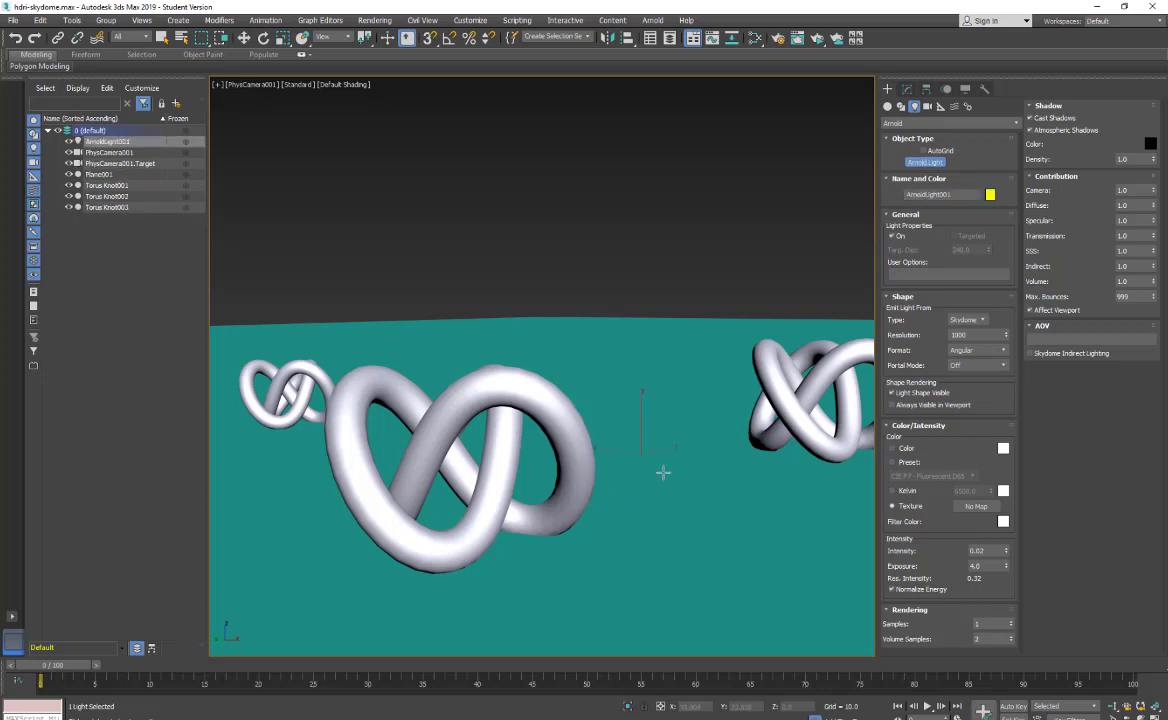
{"action": "key", "text": "w"}
{"action": "left_click_drag", "start_coordinate": [637, 428], "coordinate": [637, 355]}
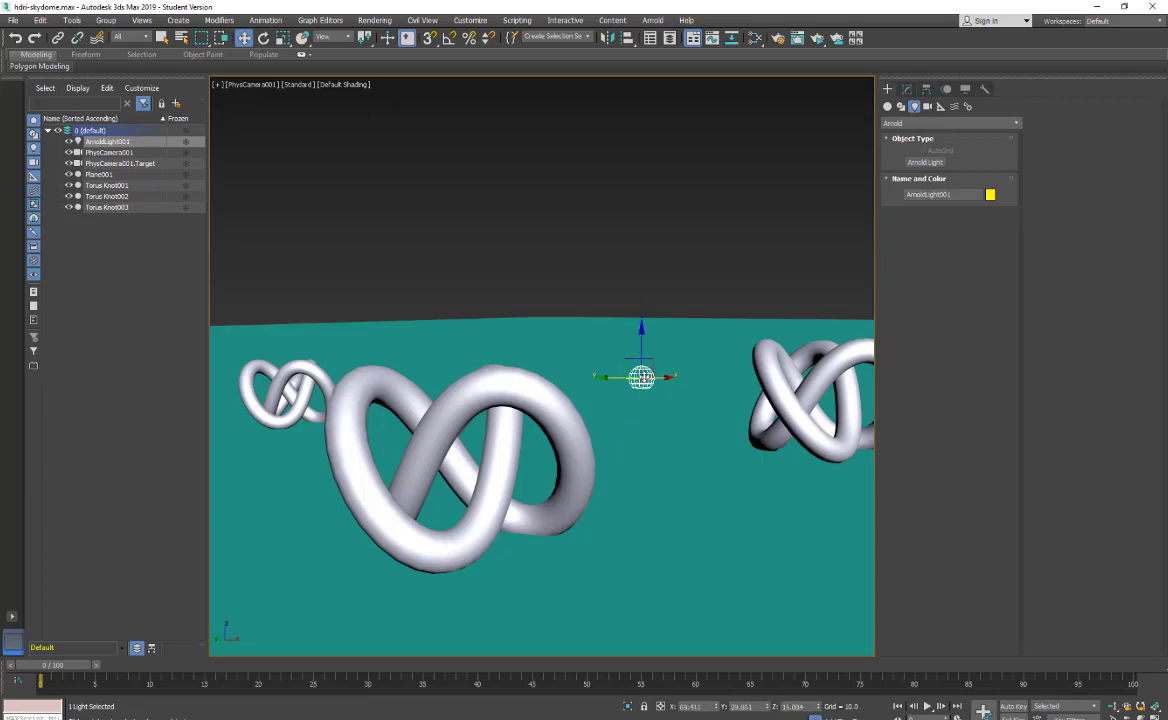
Step: Create an Arnold Physical Sky map in the Slate Material Editor and assign it as an instance to the skydome light's texture
{"action": "left_click", "coordinate": [907, 91]}
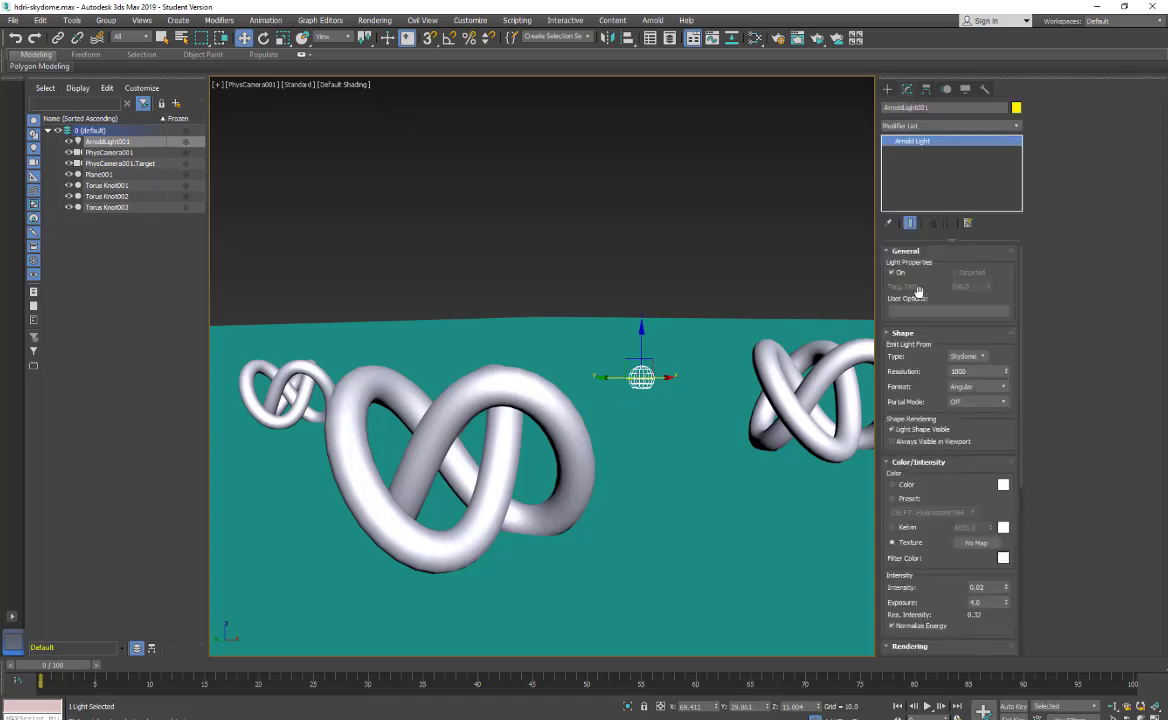
{"action": "left_click_drag", "start_coordinate": [936, 489], "coordinate": [928, 366]}
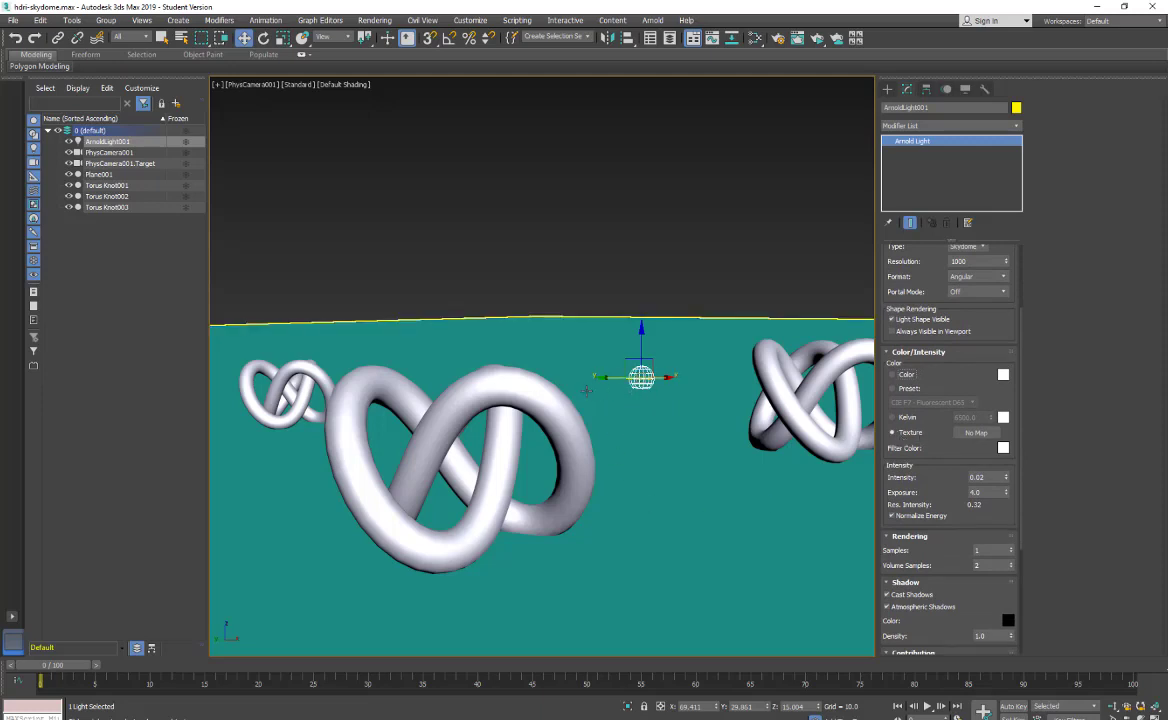
{"action": "left_click", "coordinate": [755, 39]}
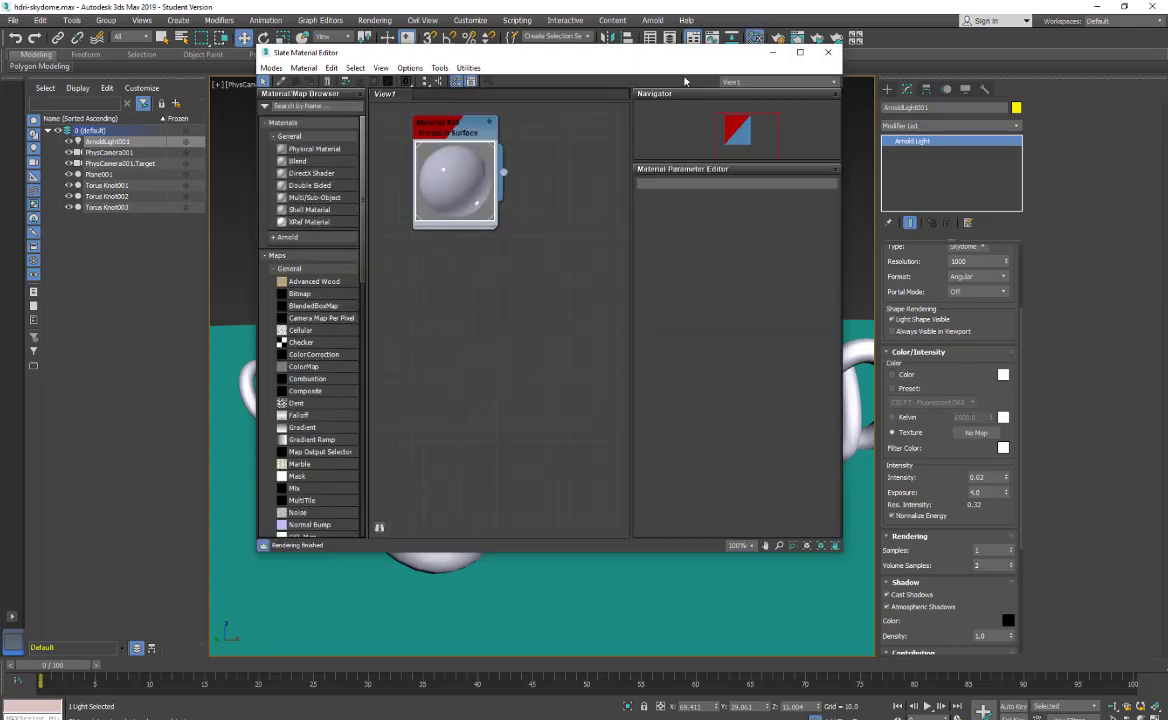
{"action": "right_click", "coordinate": [527, 321]}
{"action": "mouse_move", "coordinate": [590, 324]}
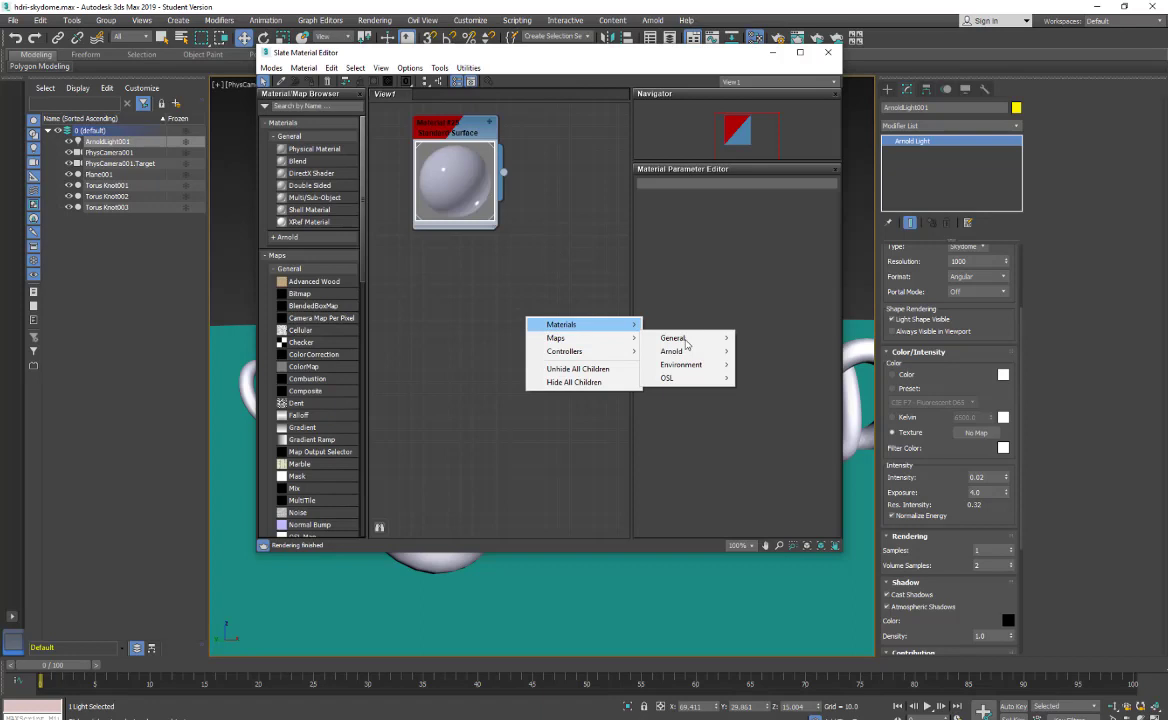
{"action": "mouse_move", "coordinate": [672, 351]}
{"action": "mouse_move", "coordinate": [760, 393]}
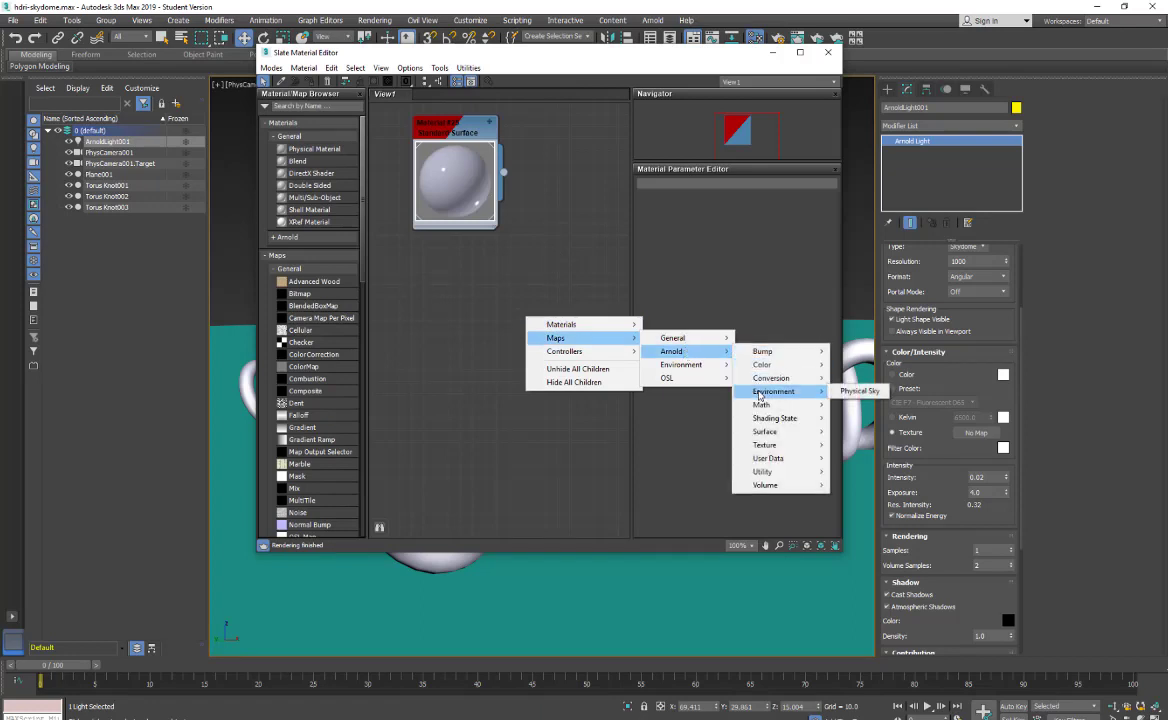
{"action": "left_click", "coordinate": [860, 391]}
{"action": "left_click_drag", "start_coordinate": [556, 306], "coordinate": [975, 435]}
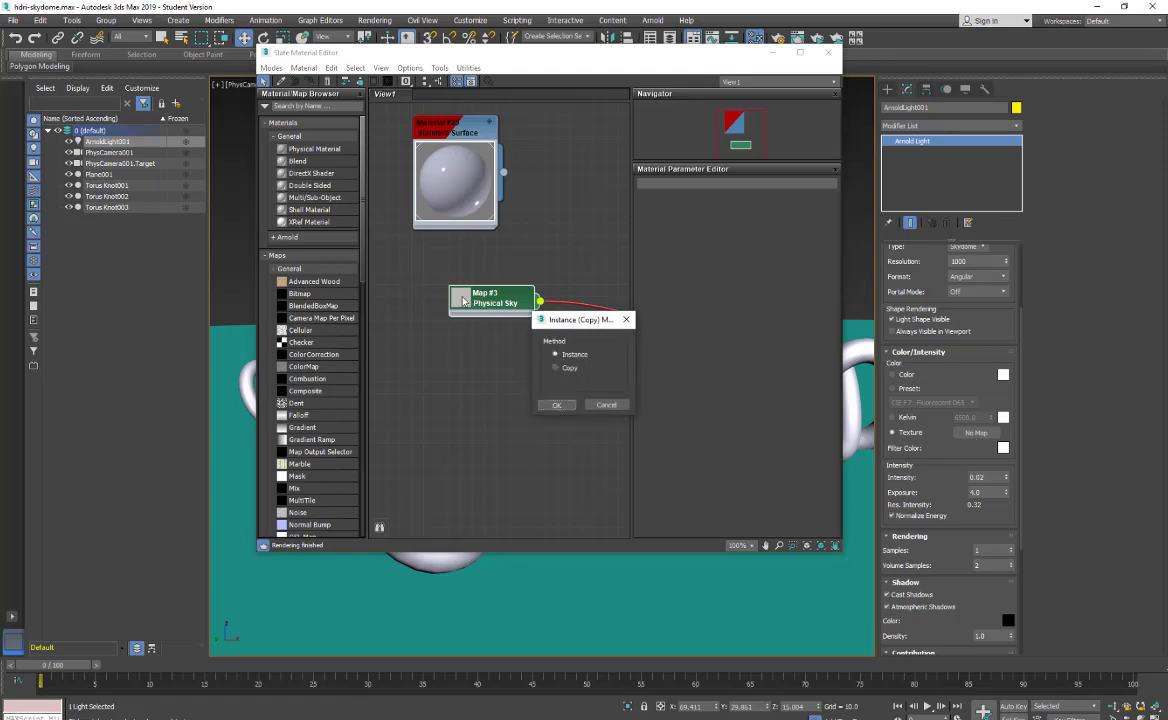
{"action": "left_click", "coordinate": [556, 404]}
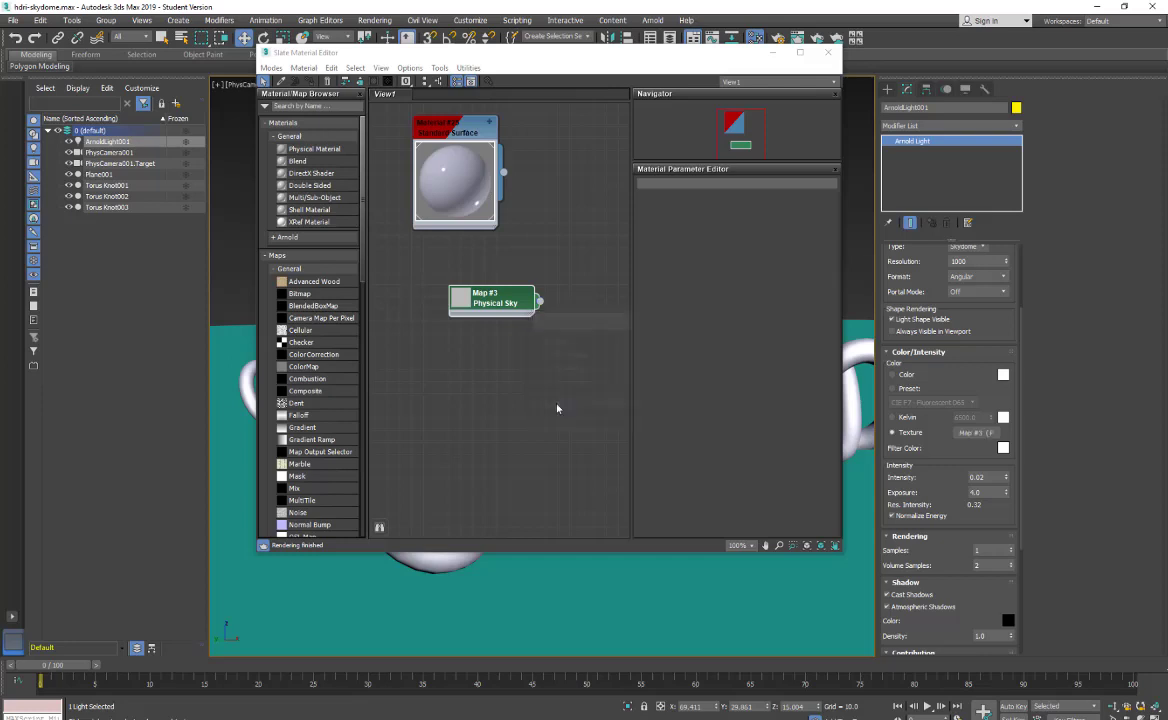
Step: Display the Physical Sky map's parameters beside the viewport and start an ActiveShade render of the camera view
{"action": "double_click", "coordinate": [485, 305]}
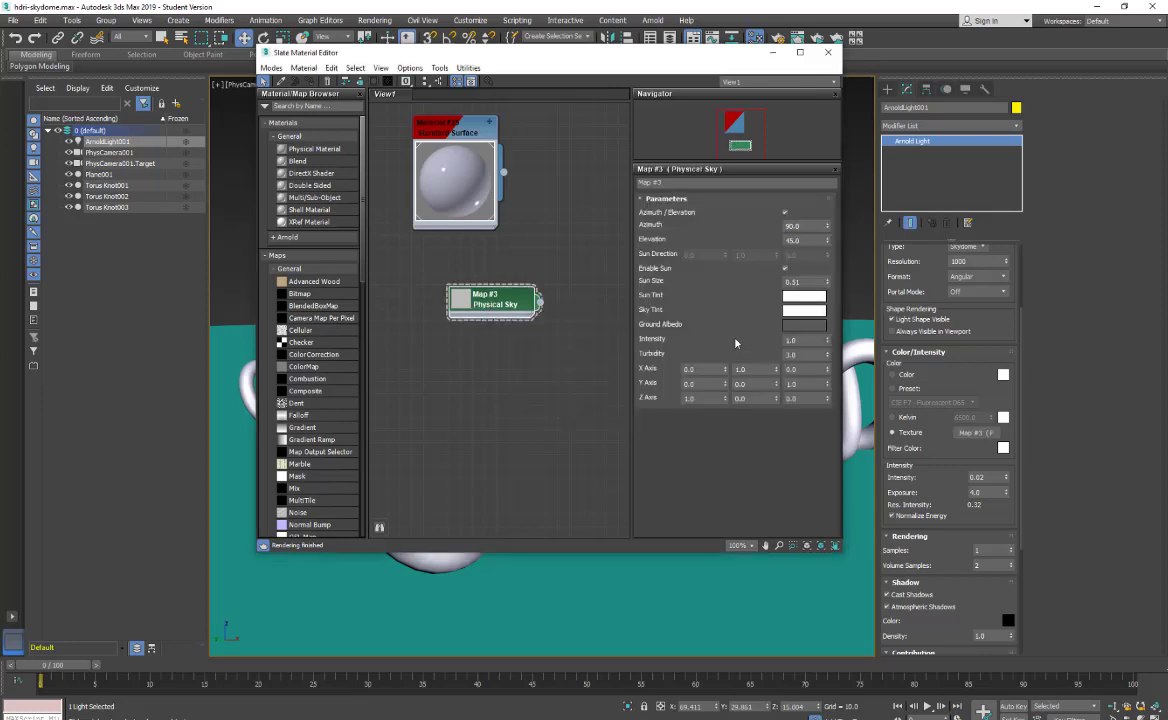
{"action": "left_click_drag", "start_coordinate": [669, 62], "coordinate": [62, 145]}
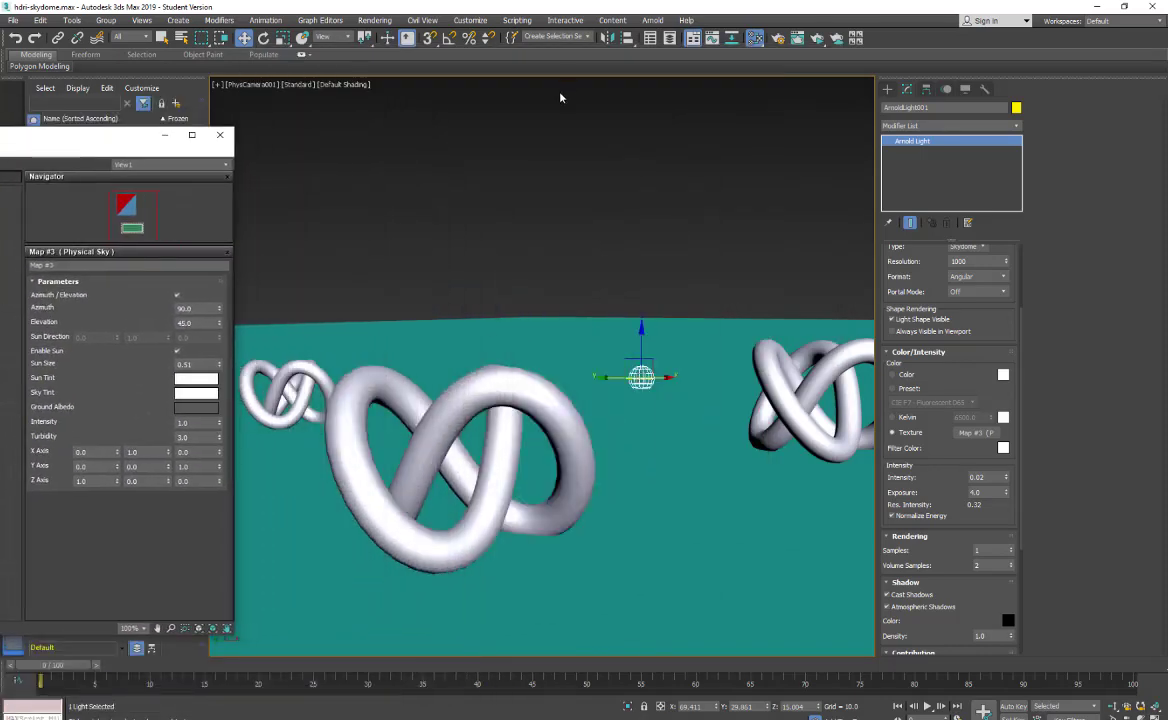
{"action": "left_click", "coordinate": [817, 40]}
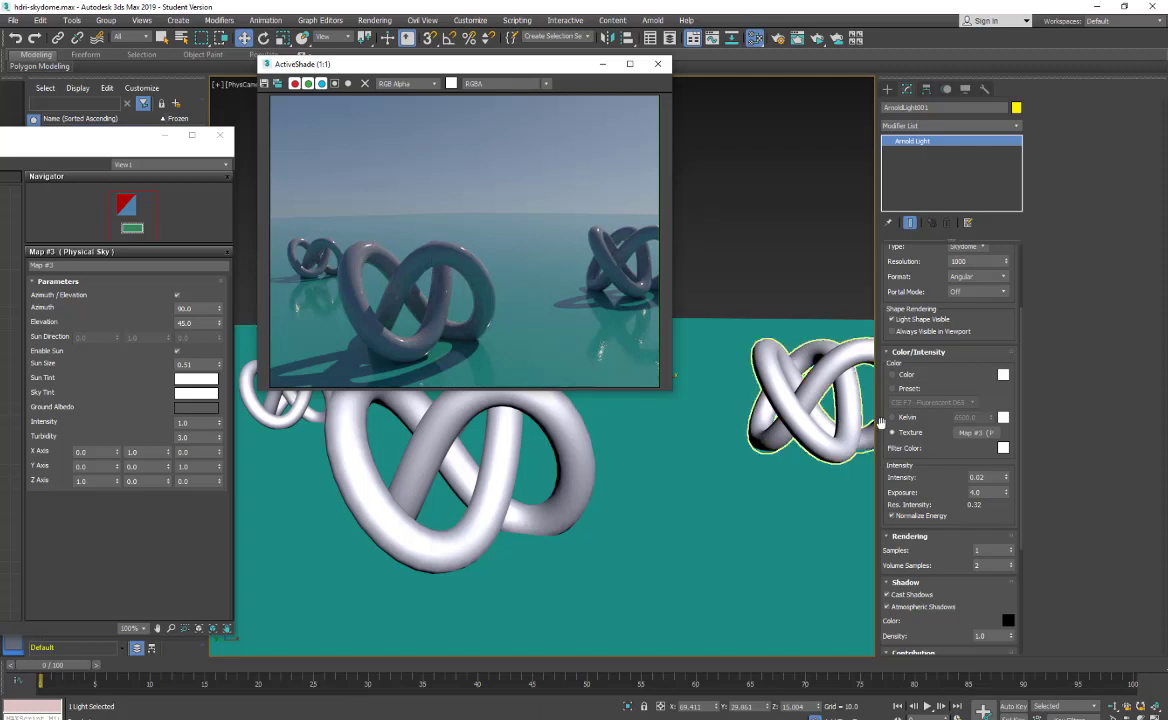
Step: Set the skydome light's intensity to 1 and its exposure to 8
{"action": "double_click", "coordinate": [988, 479]}
{"action": "type", "text": "1"}
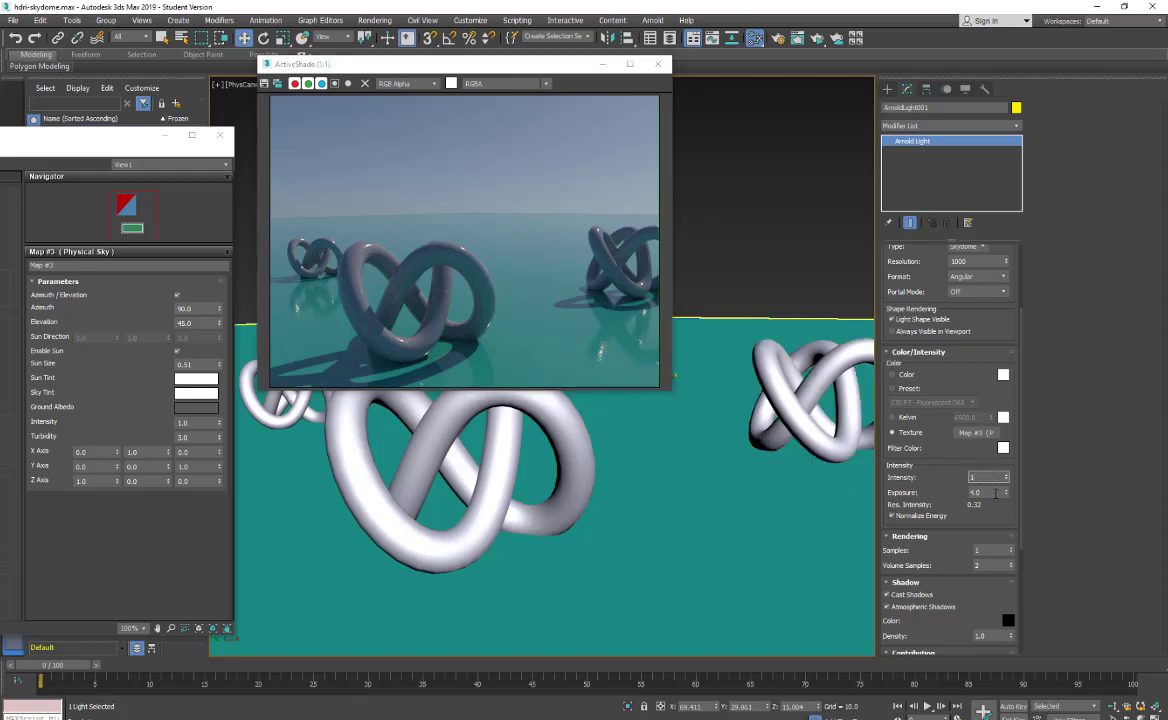
{"action": "key", "text": "Tab"}
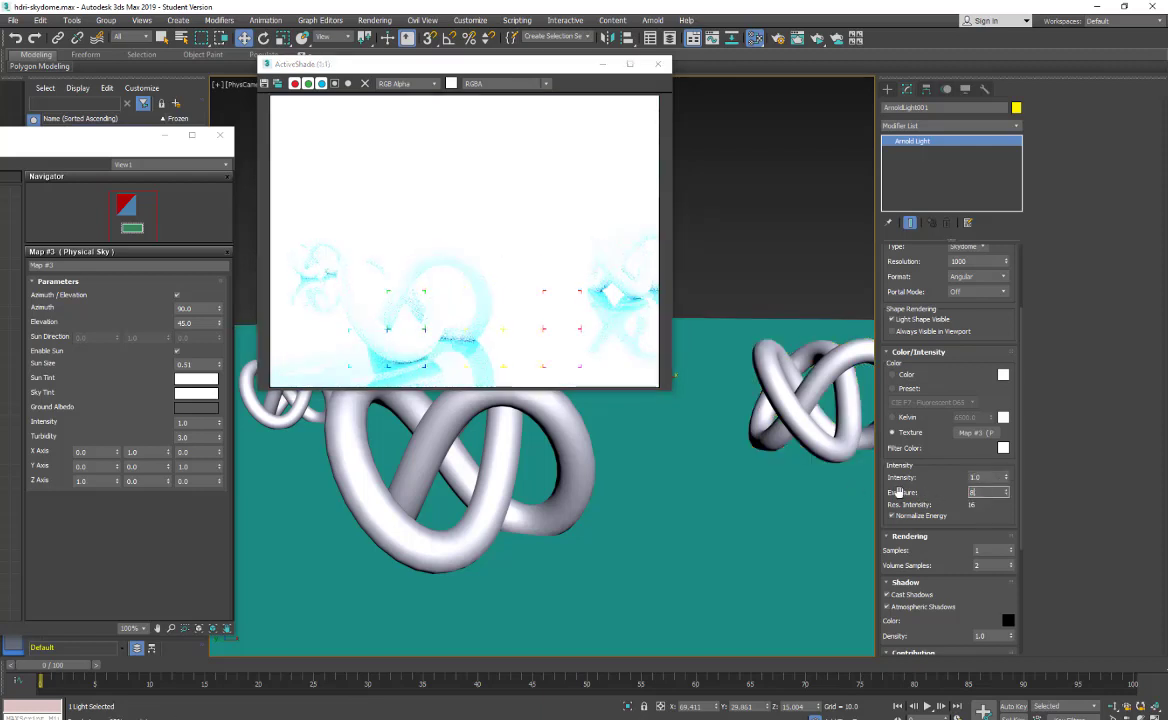
{"action": "key", "text": "Return"}
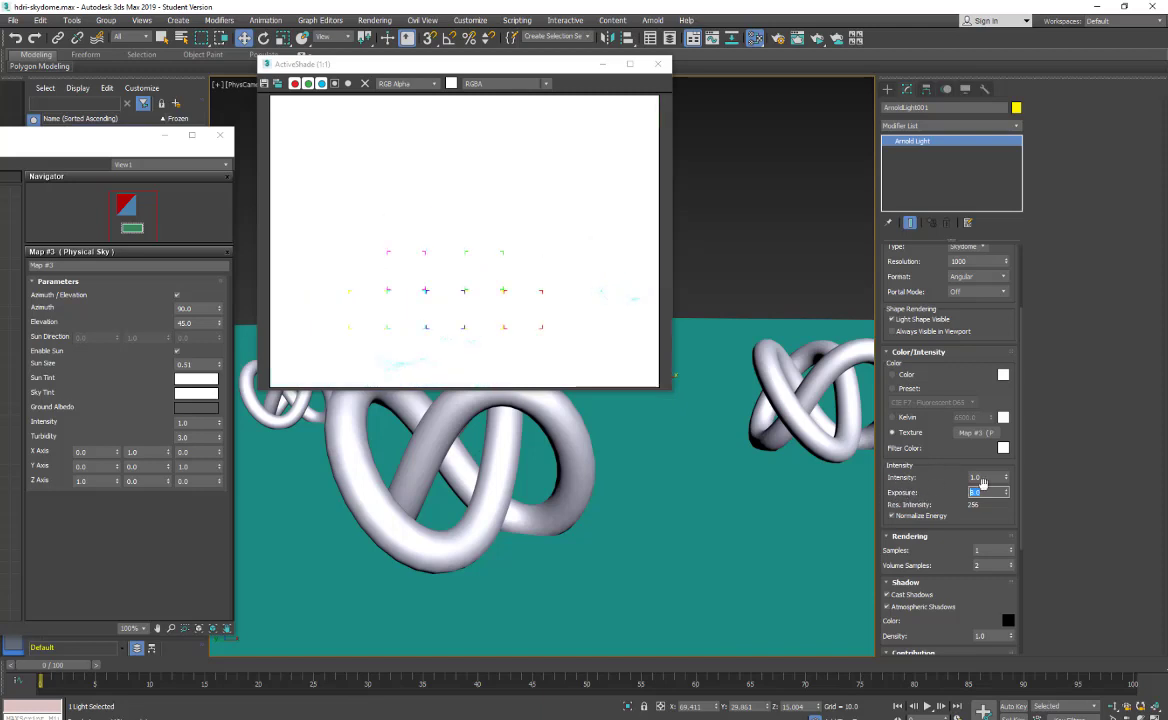
Step: Set the skydome light's exposure to 4 and its intensity to 0.02
{"action": "left_click", "coordinate": [985, 477]}
{"action": "key", "text": "Tab"}
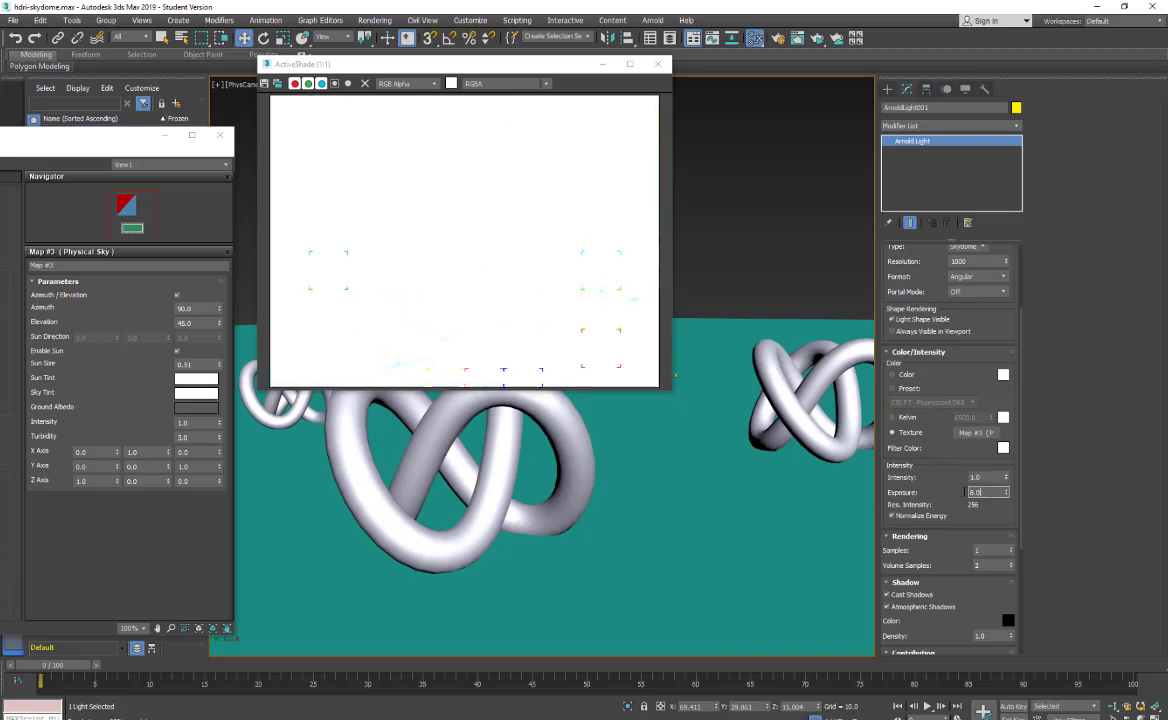
{"action": "type", "text": "4"}
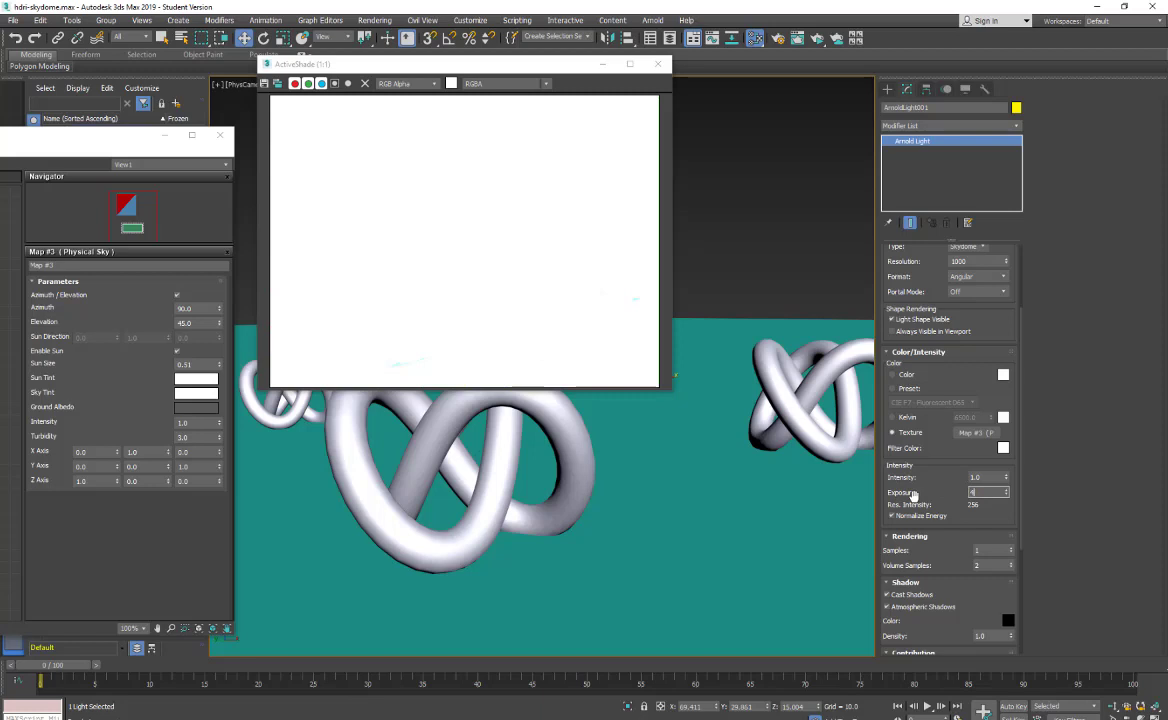
{"action": "left_click_drag", "start_coordinate": [987, 478], "coordinate": [944, 478]}
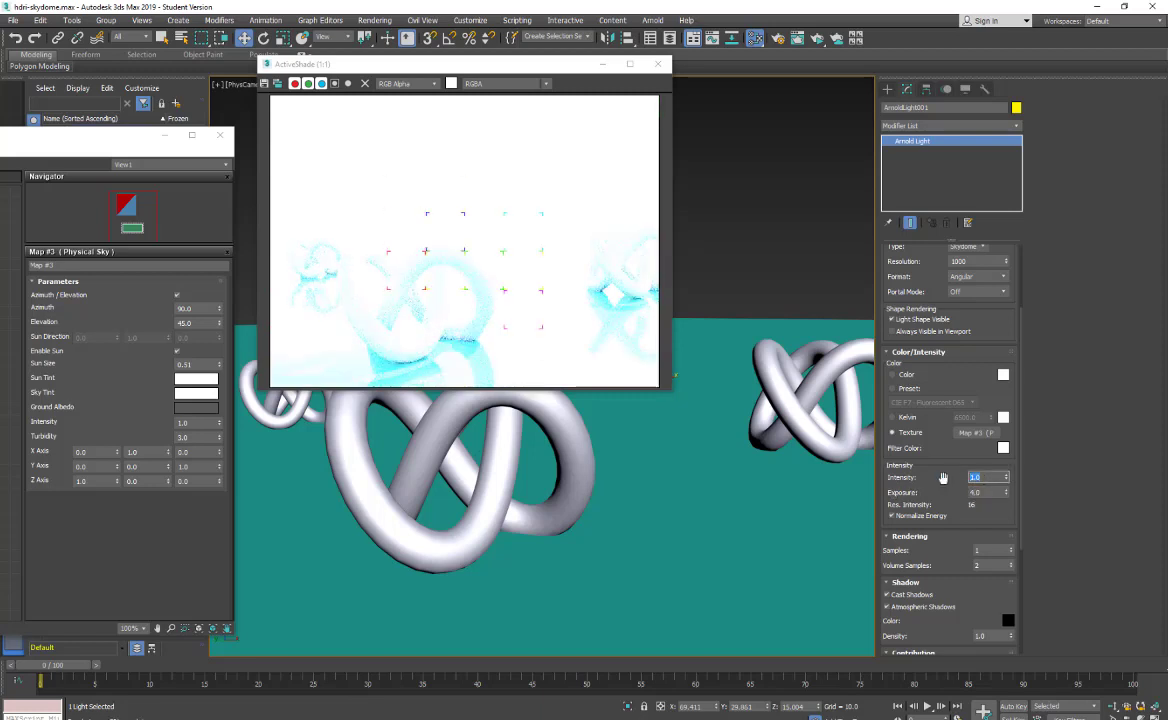
{"action": "type", "text": "0.2"}
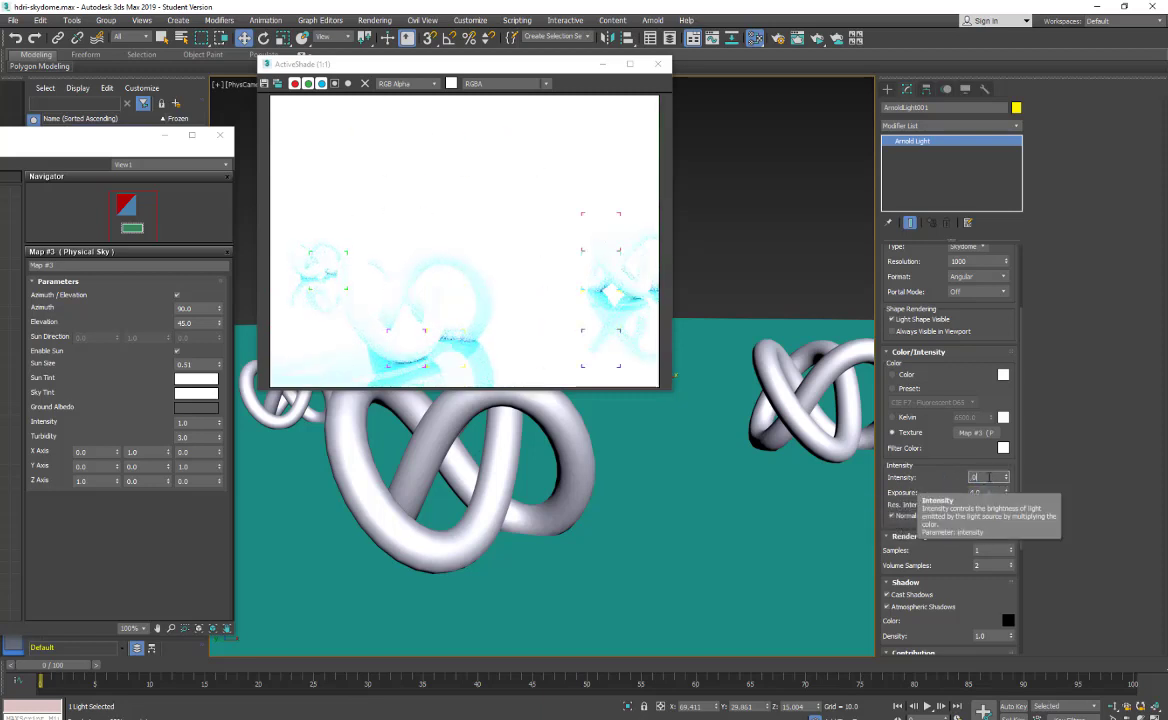
{"action": "key", "text": "Return"}
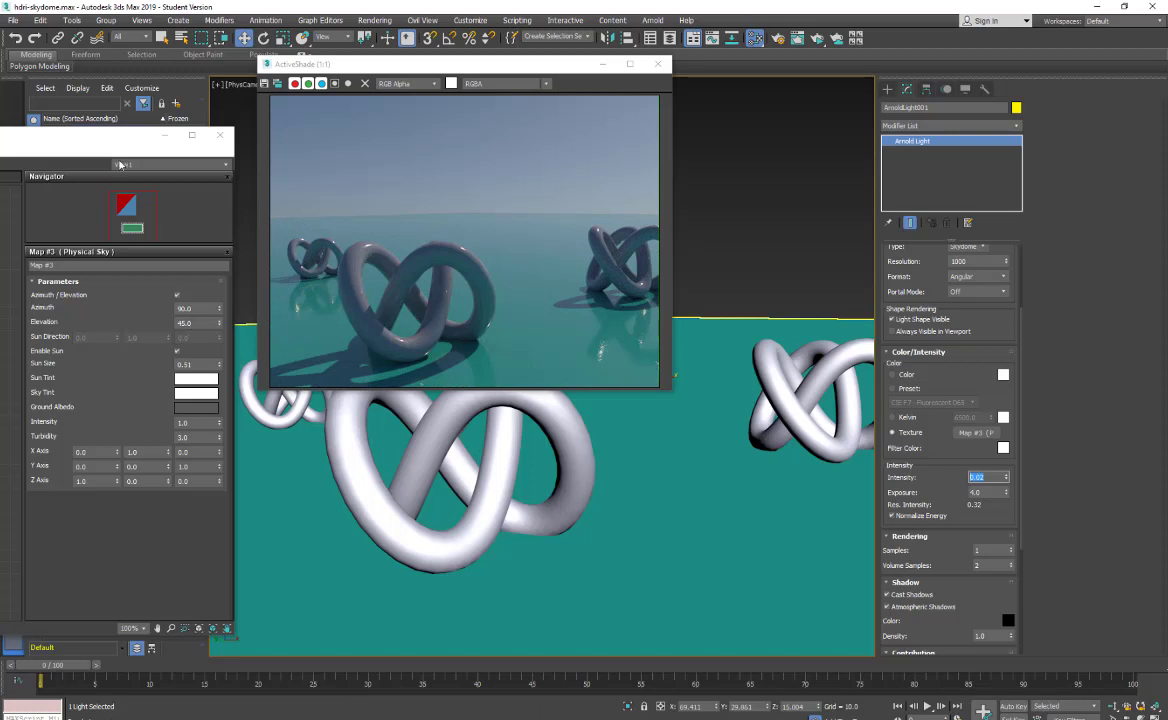
Step: Hide the ground plane Plane001 to check the sky's horizon in the render, and show the plane again
{"action": "mouse_move", "coordinate": [90, 135]}
{"action": "left_mouse_down"}
{"action": "mouse_move", "coordinate": [330, 107]}
{"action": "mouse_move", "coordinate": [105, 119]}
{"action": "left_mouse_up"}
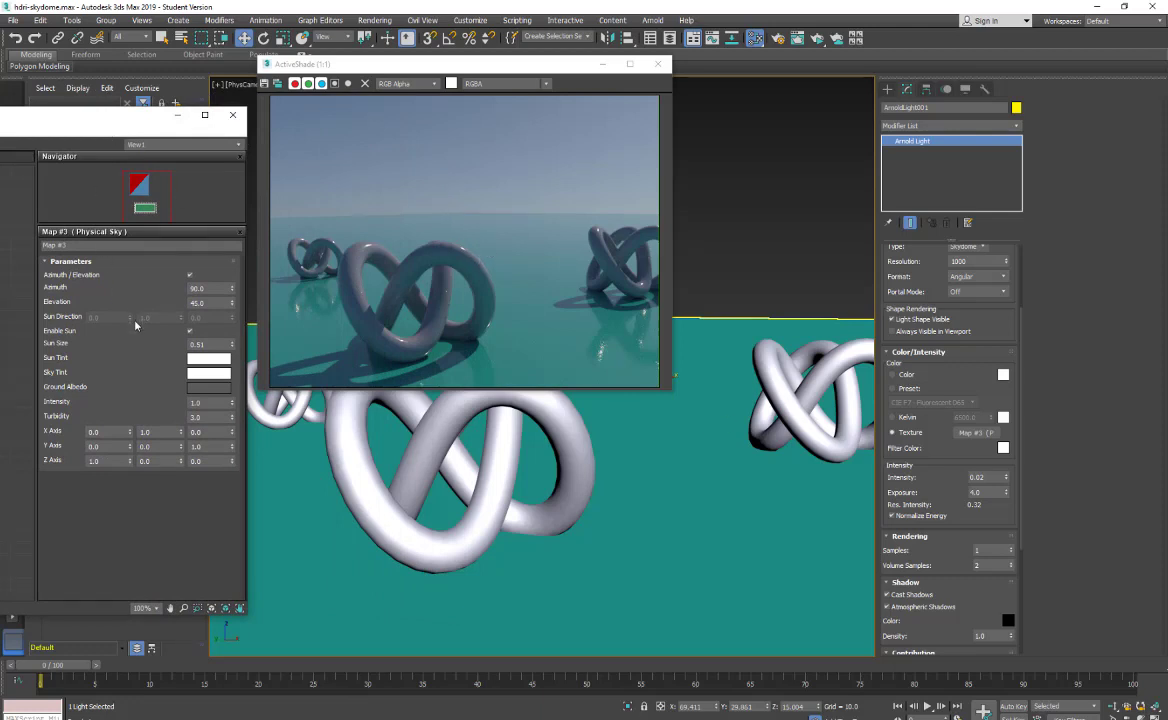
{"action": "left_click_drag", "start_coordinate": [101, 120], "coordinate": [63, 197]}
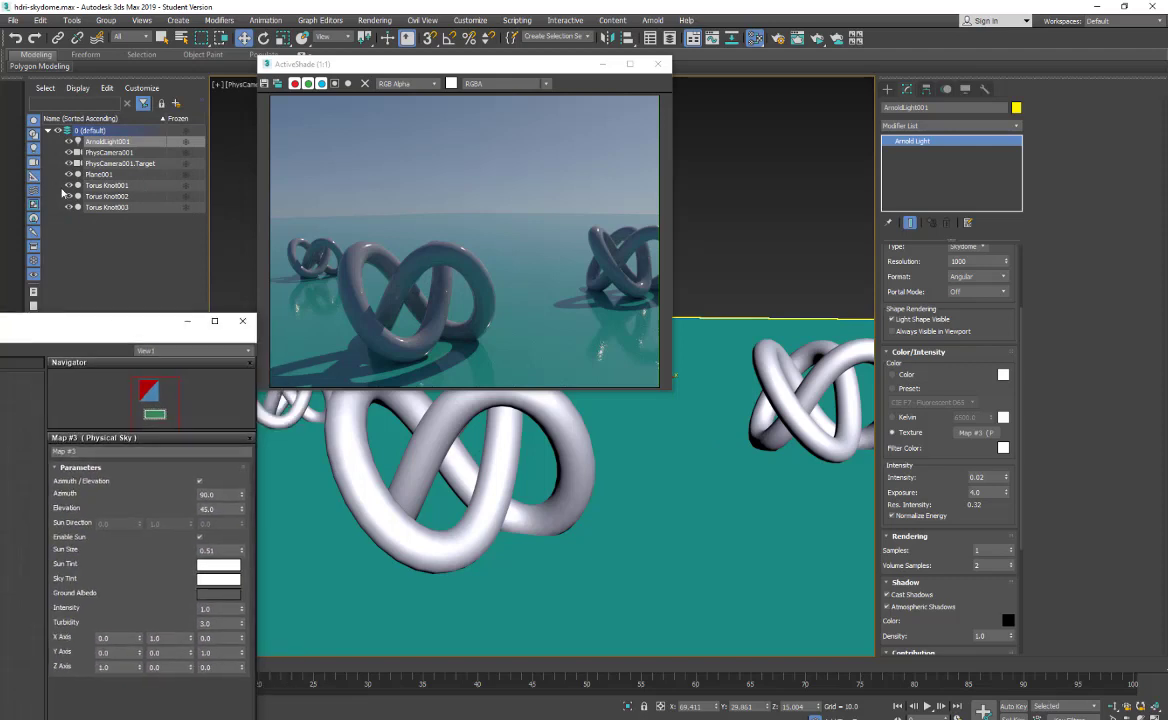
{"action": "left_click", "coordinate": [68, 175]}
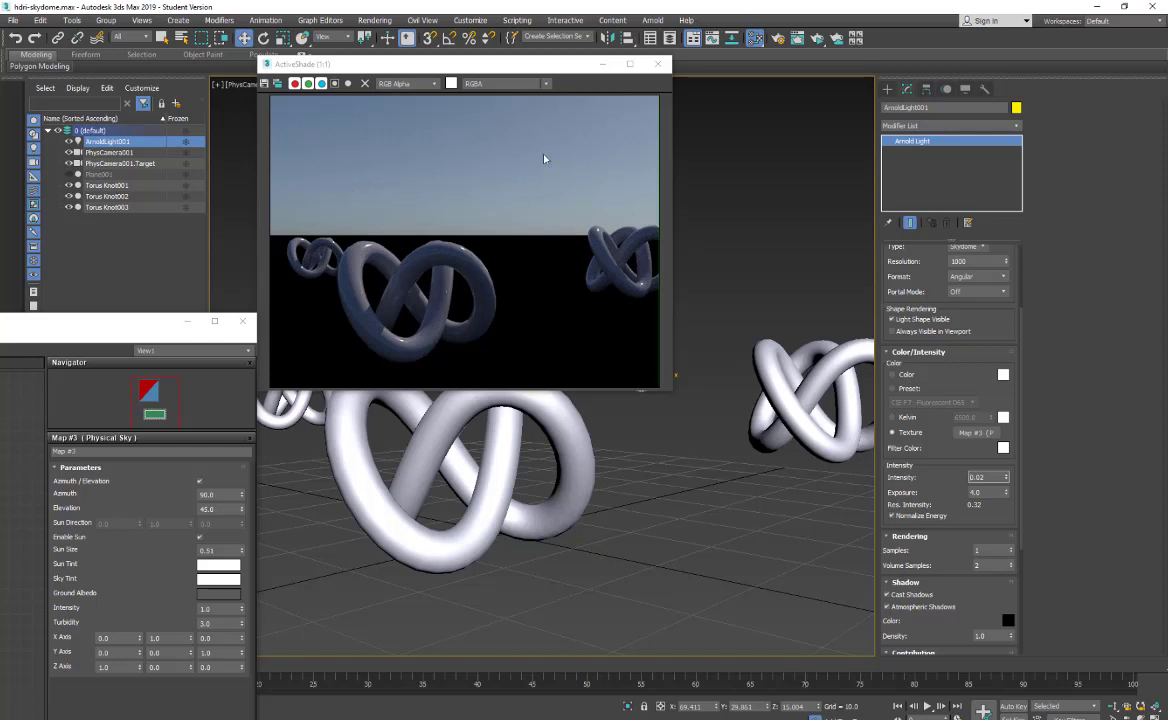
{"action": "left_click_drag", "start_coordinate": [172, 314], "coordinate": [168, 244]}
{"action": "left_click", "coordinate": [69, 175]}
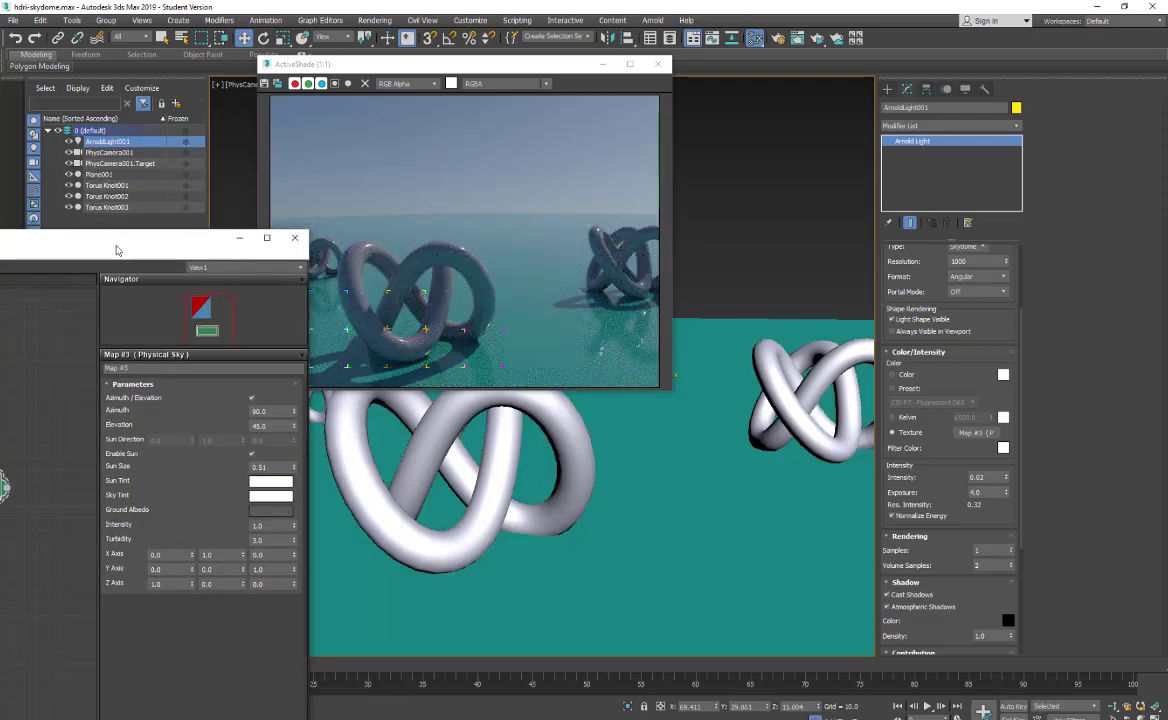
{"action": "left_click_drag", "start_coordinate": [226, 242], "coordinate": [172, 90]}
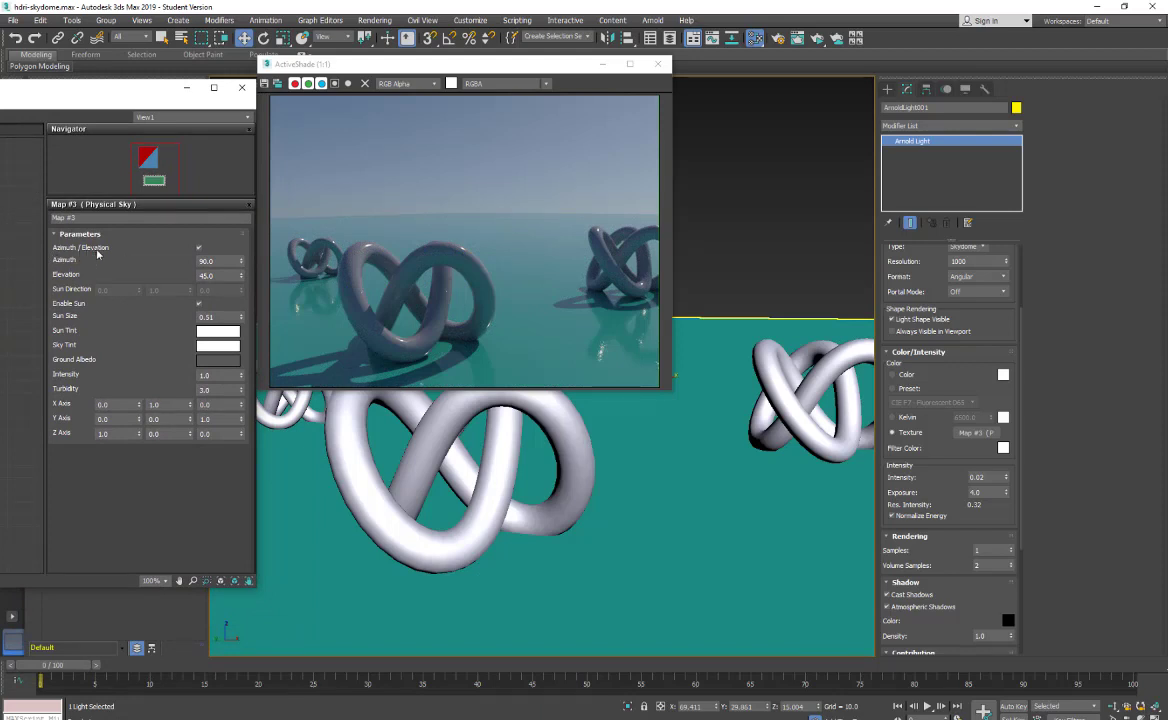
Step: Set the Physical Sky map's elevation to 90
{"action": "left_click", "coordinate": [198, 248]}
{"action": "double_click", "coordinate": [217, 276]}
{"action": "type", "text": "90"}
{"action": "key", "text": "Return"}
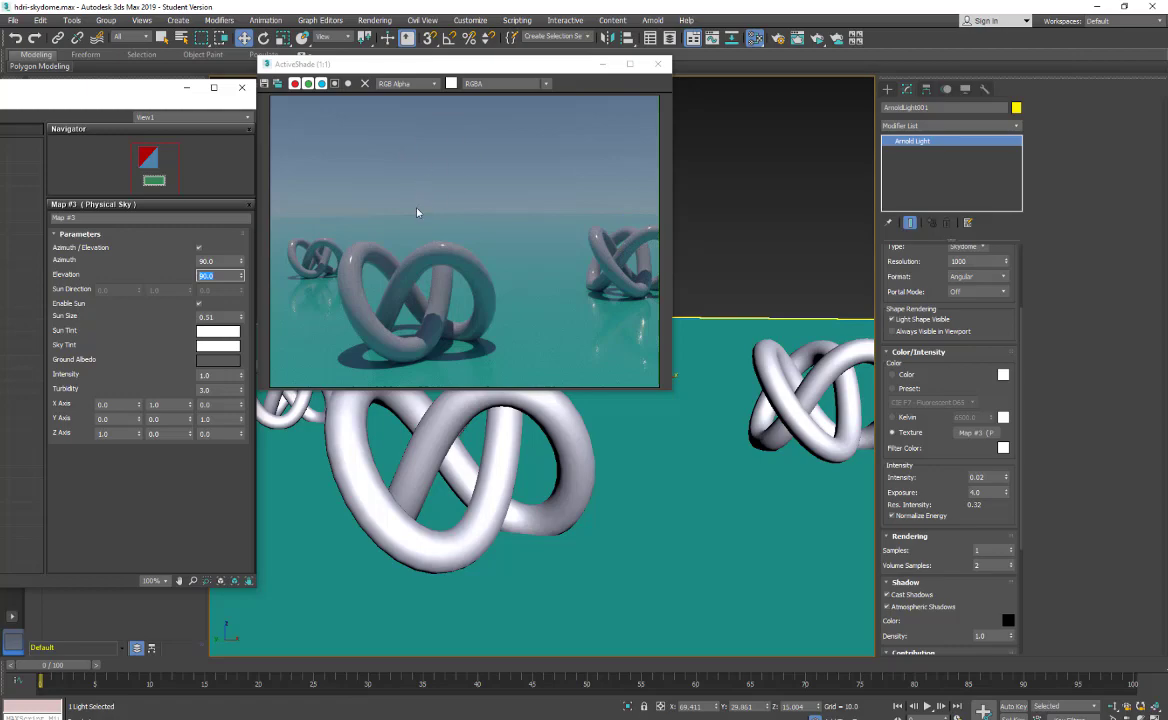
Step: Adjust the Physical Sky sun position to an azimuth of about 48.96 and an elevation of about 8.28
{"action": "left_click_drag", "start_coordinate": [242, 278], "coordinate": [245, 336]}
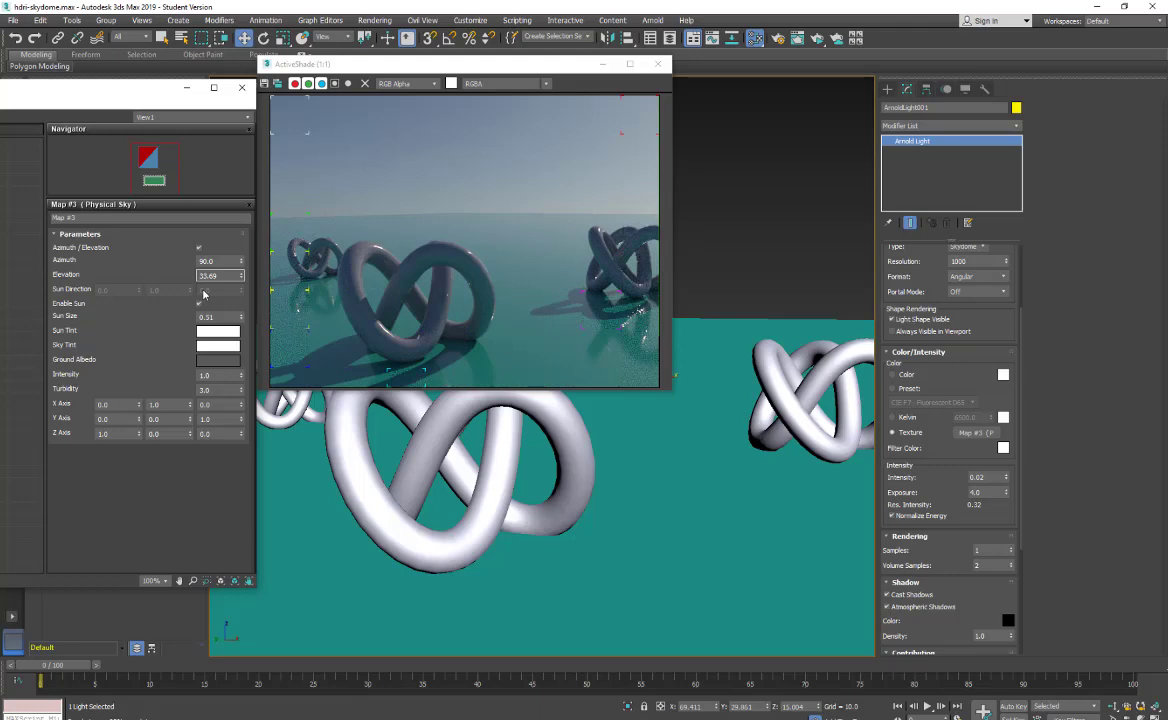
{"action": "left_click_drag", "start_coordinate": [241, 265], "coordinate": [234, 296]}
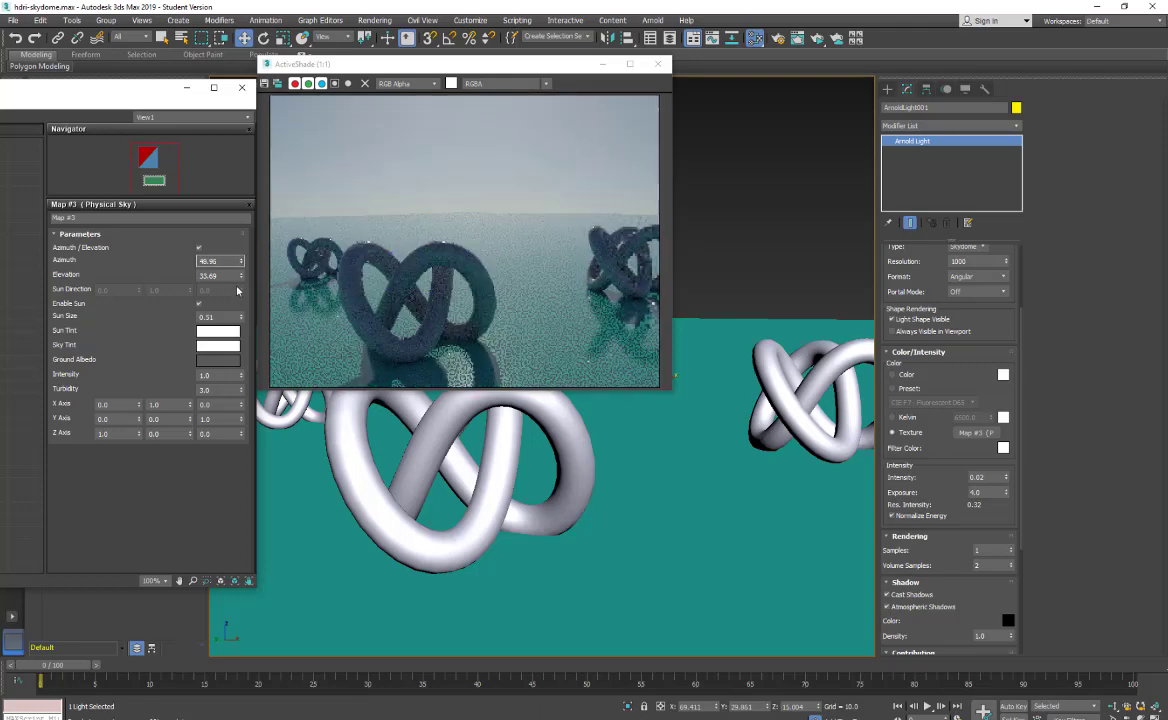
{"action": "left_click_drag", "start_coordinate": [241, 275], "coordinate": [249, 361]}
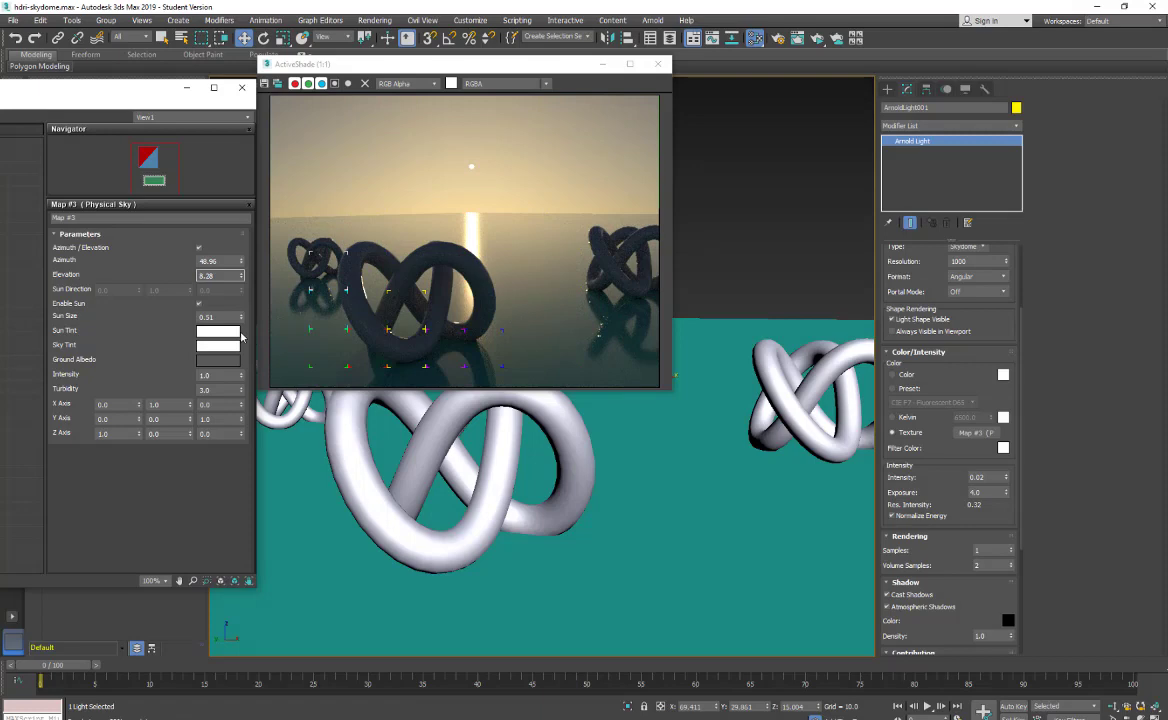
Step: Move the Physical Sky sun to an elevation of about 13.43 and an azimuth of about 55.88
{"action": "left_click_drag", "start_coordinate": [241, 277], "coordinate": [239, 243]}
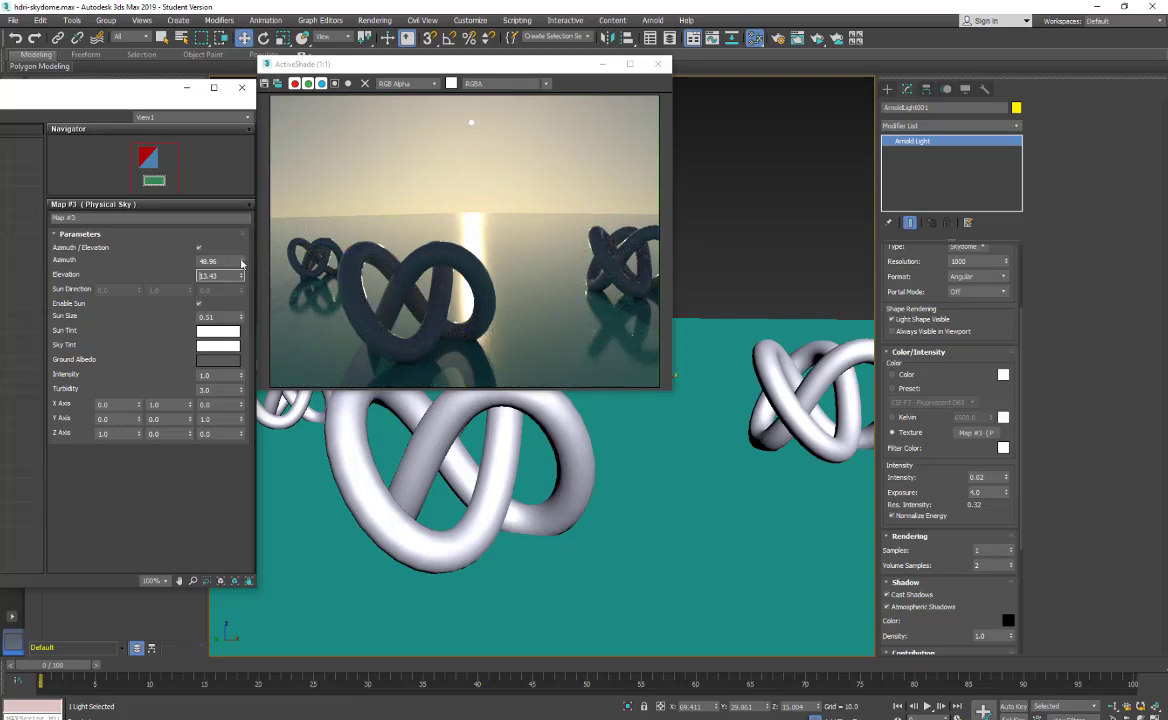
{"action": "mouse_move", "coordinate": [241, 261]}
{"action": "left_mouse_down"}
{"action": "mouse_move", "coordinate": [192, 287]}
{"action": "mouse_move", "coordinate": [257, 254]}
{"action": "left_mouse_up"}
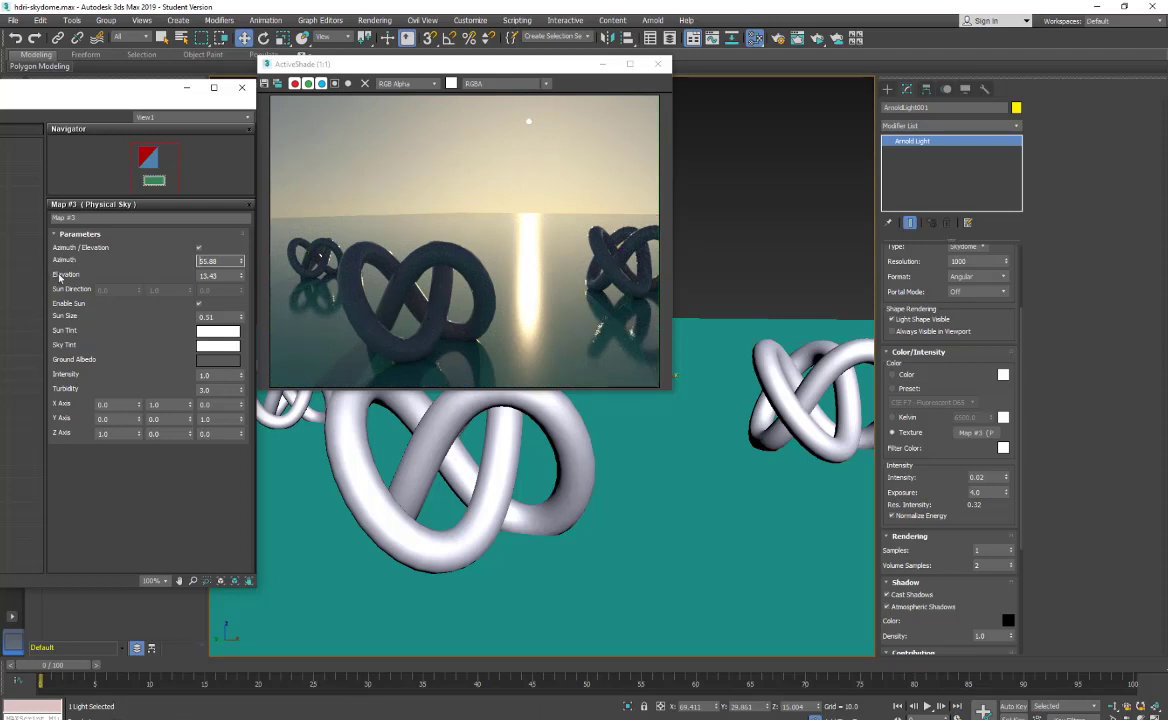
Step: Compare the render with Azimuth / Elevation and Enable Sun each switched off in turn, and switch both back on
{"action": "left_click", "coordinate": [199, 247]}
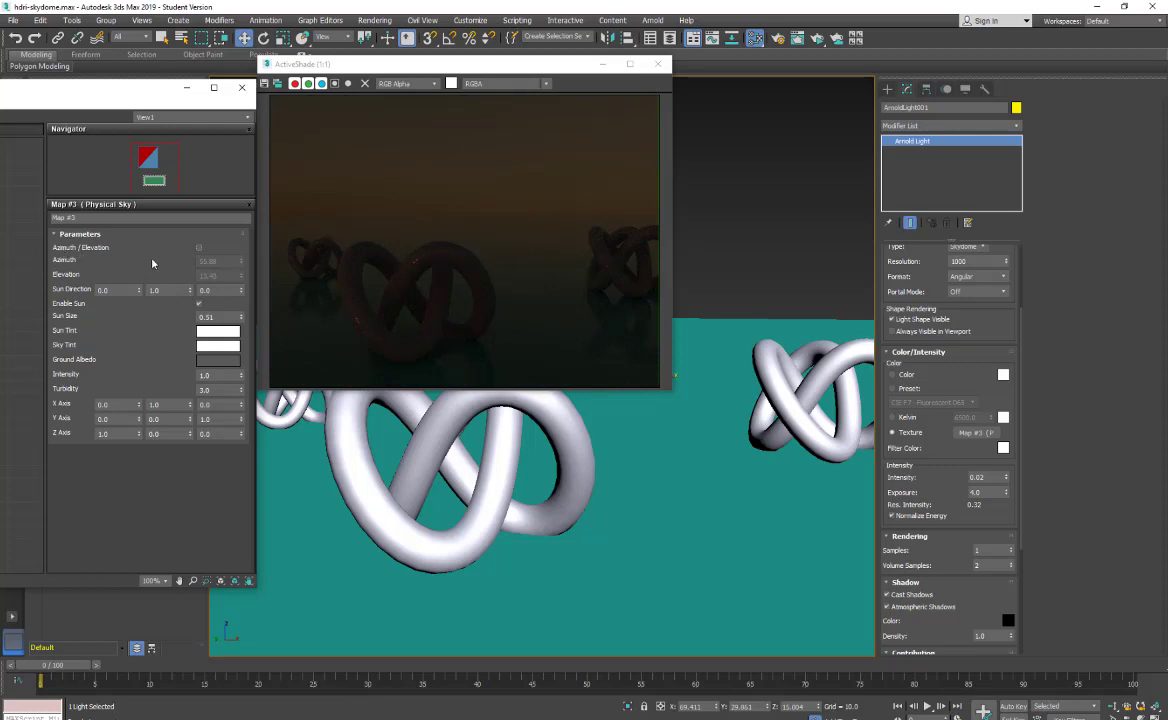
{"action": "left_click", "coordinate": [199, 247]}
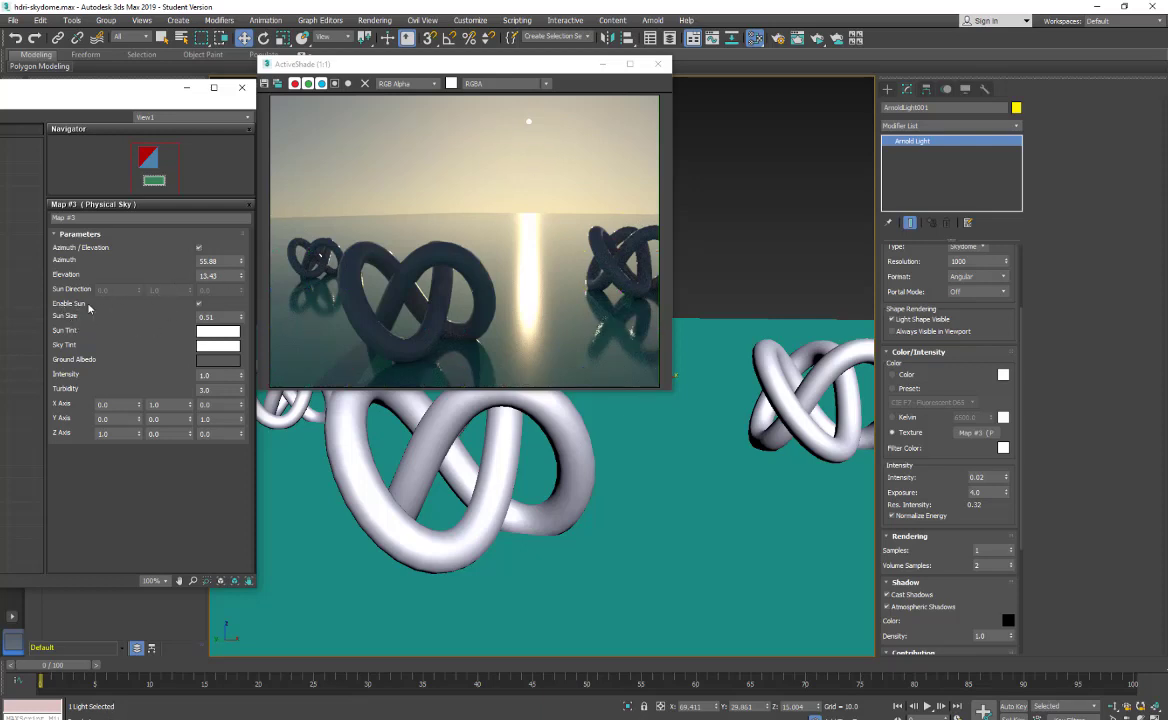
{"action": "left_click", "coordinate": [199, 305]}
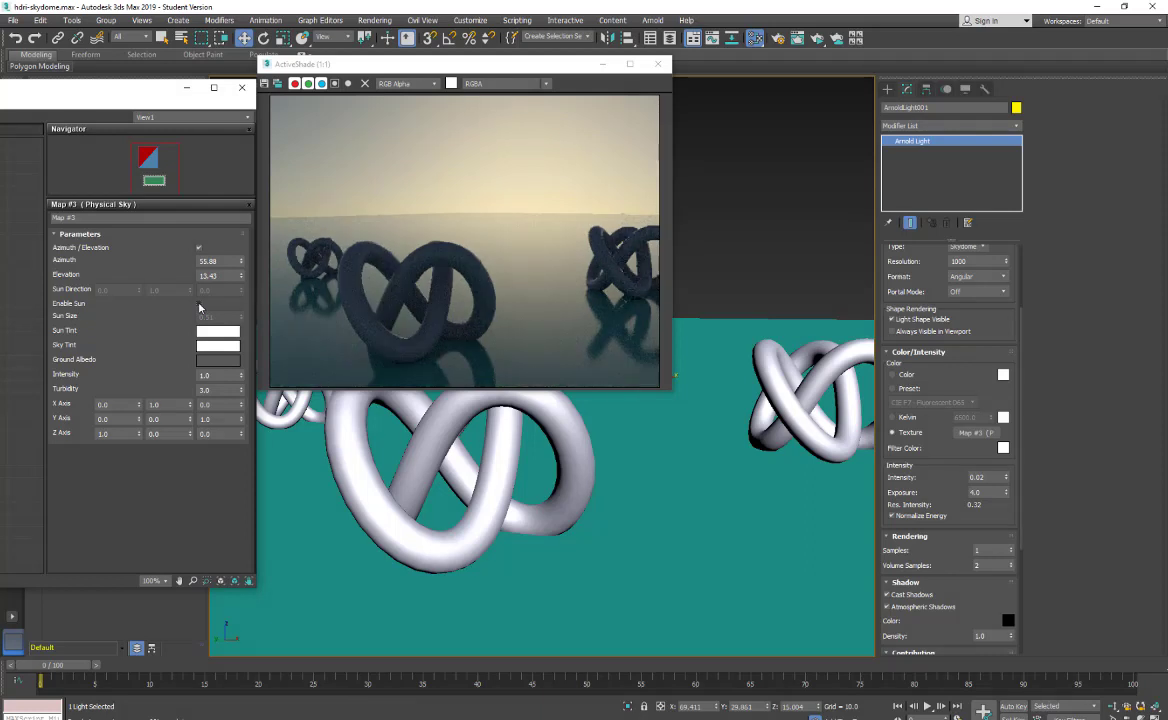
{"action": "left_click", "coordinate": [198, 305]}
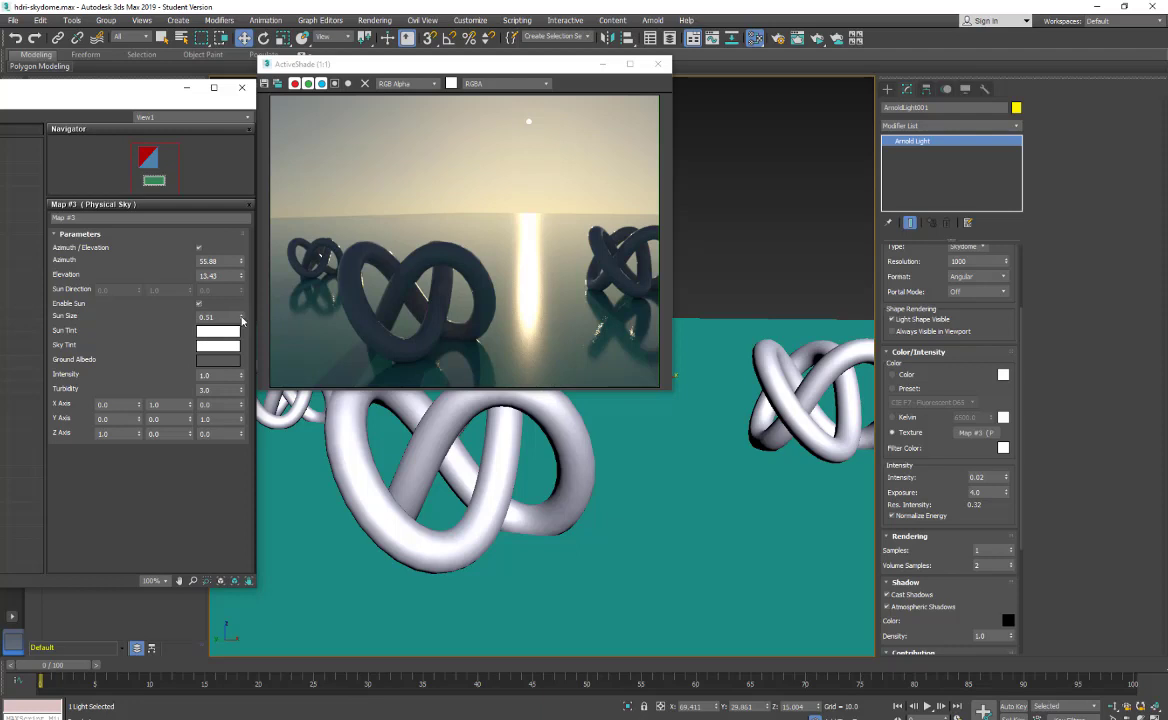
Step: Try a sun size of 8 in the Physical Sky map and restore it to 0.51
{"action": "left_click_drag", "start_coordinate": [241, 316], "coordinate": [253, 164]}
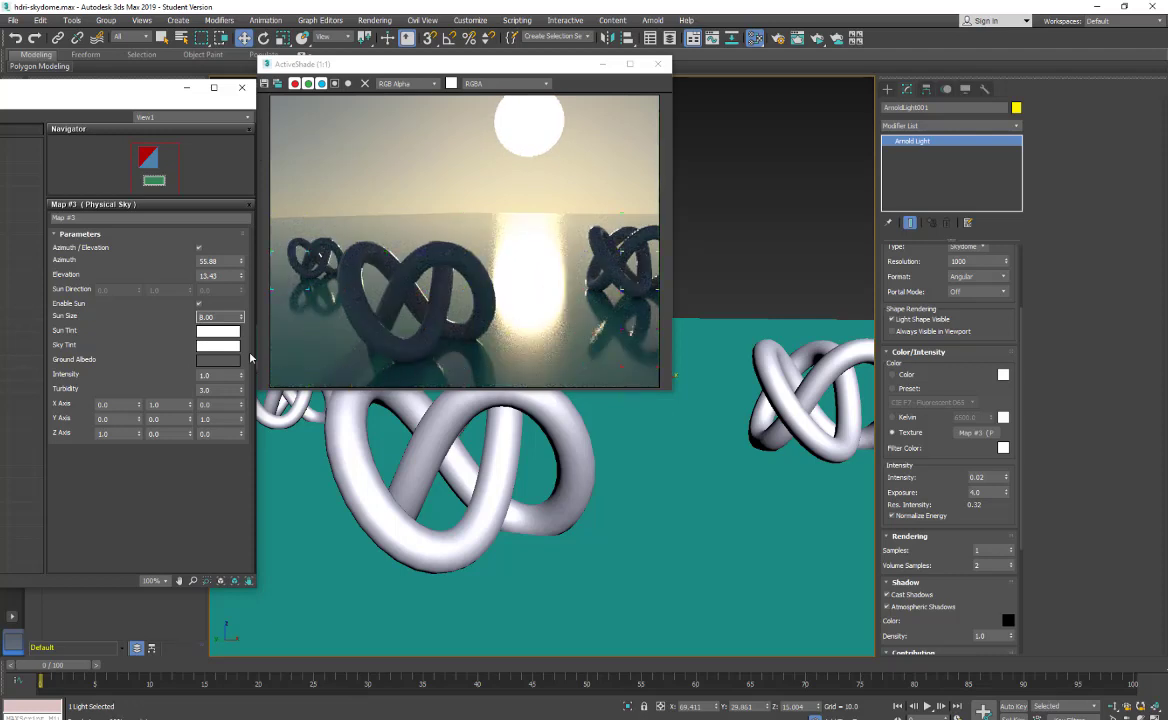
{"action": "double_click", "coordinate": [205, 316]}
{"action": "type", "text": ".01"}
{"action": "key", "text": "Return"}
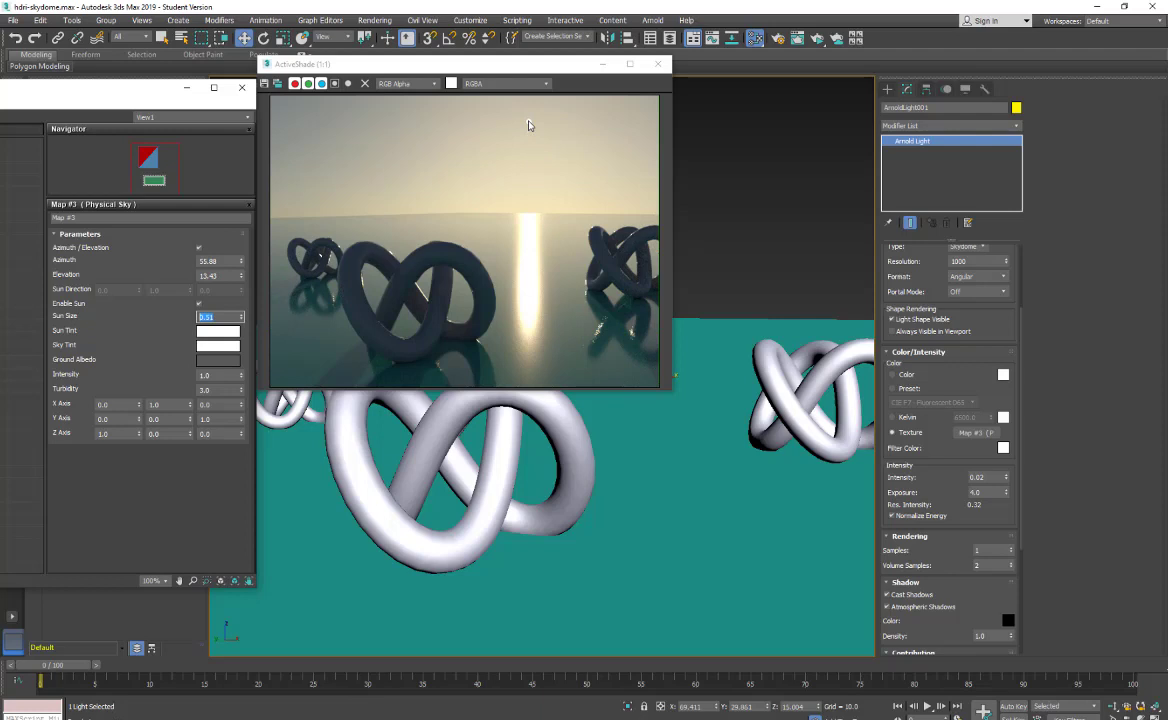
{"action": "left_click", "coordinate": [529, 122]}
Step: Try a light purple sun tint in the Physical Sky map and return the tint to white
{"action": "left_click", "coordinate": [212, 331]}
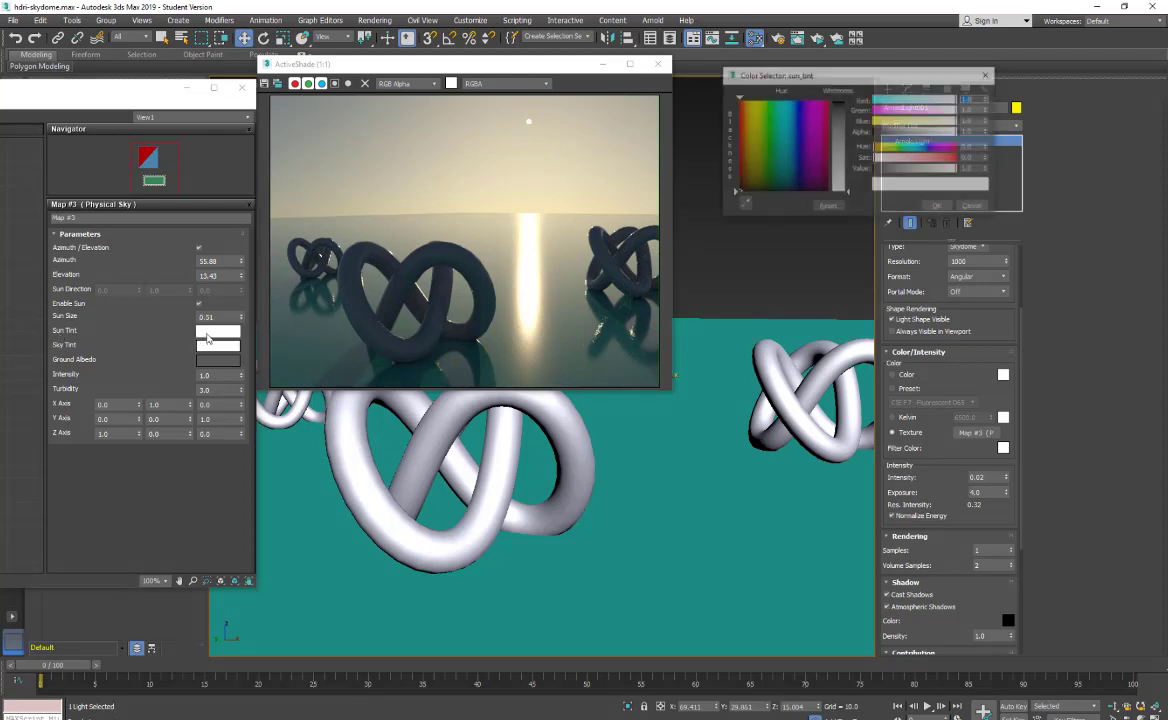
{"action": "left_click", "coordinate": [808, 142]}
{"action": "left_click_drag", "start_coordinate": [944, 158], "coordinate": [925, 162]}
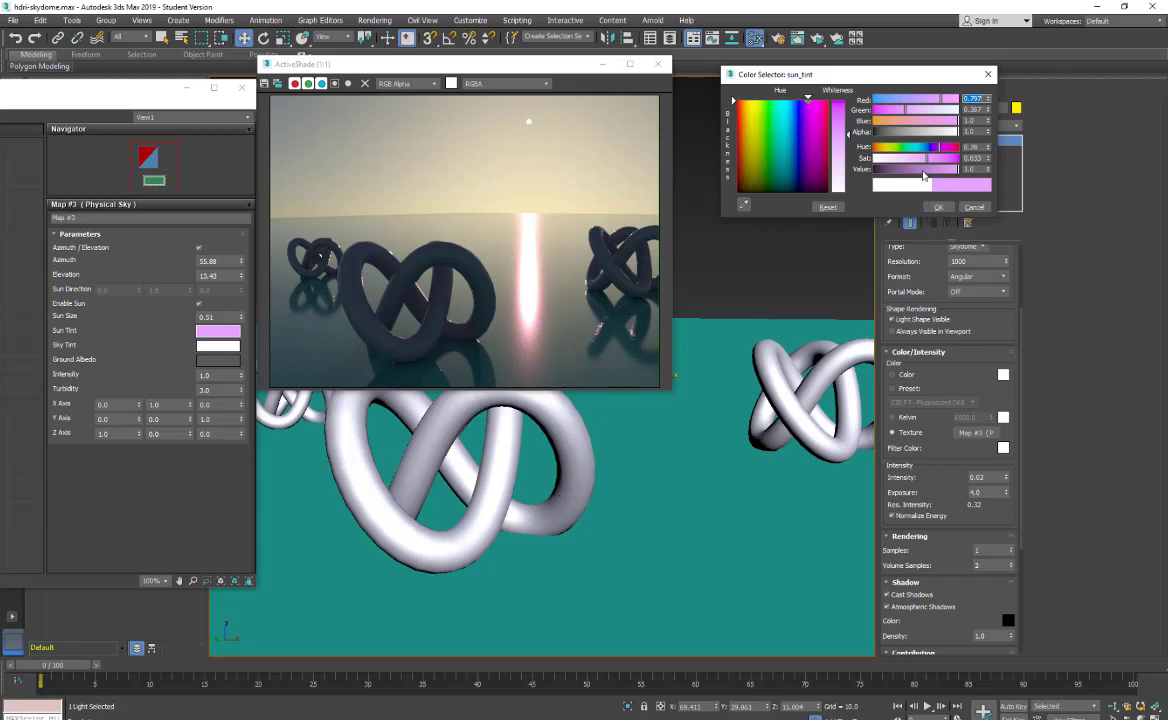
{"action": "left_click_drag", "start_coordinate": [926, 158], "coordinate": [830, 164]}
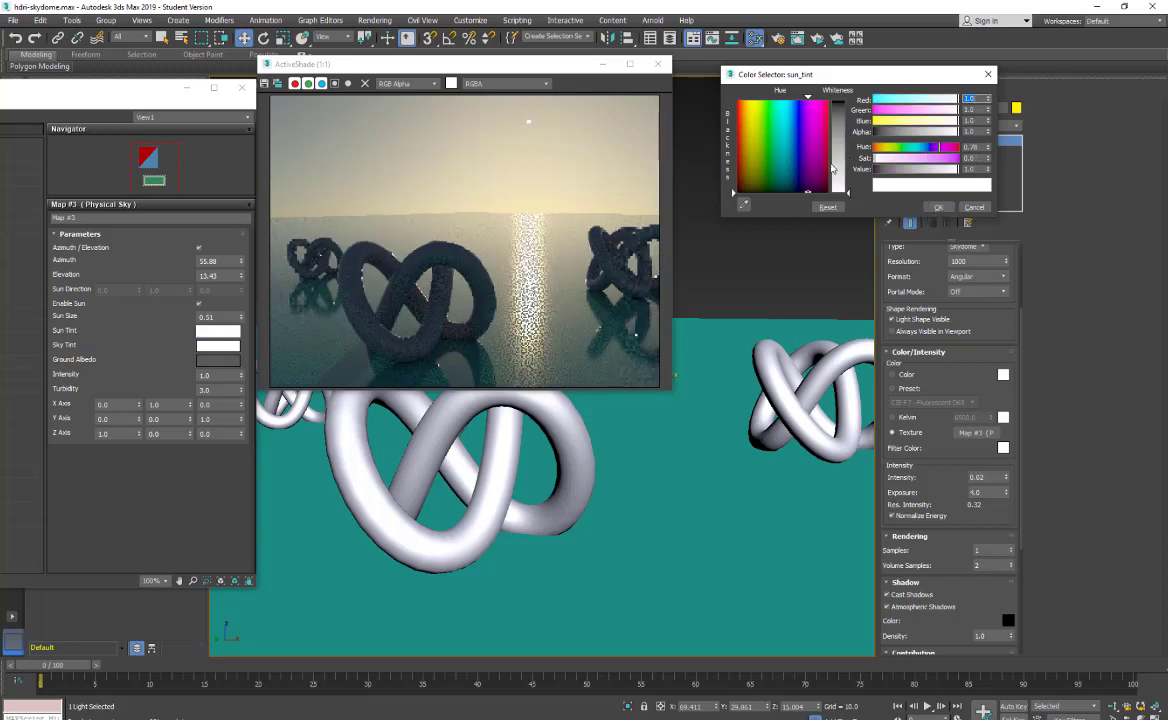
{"action": "left_click", "coordinate": [938, 207]}
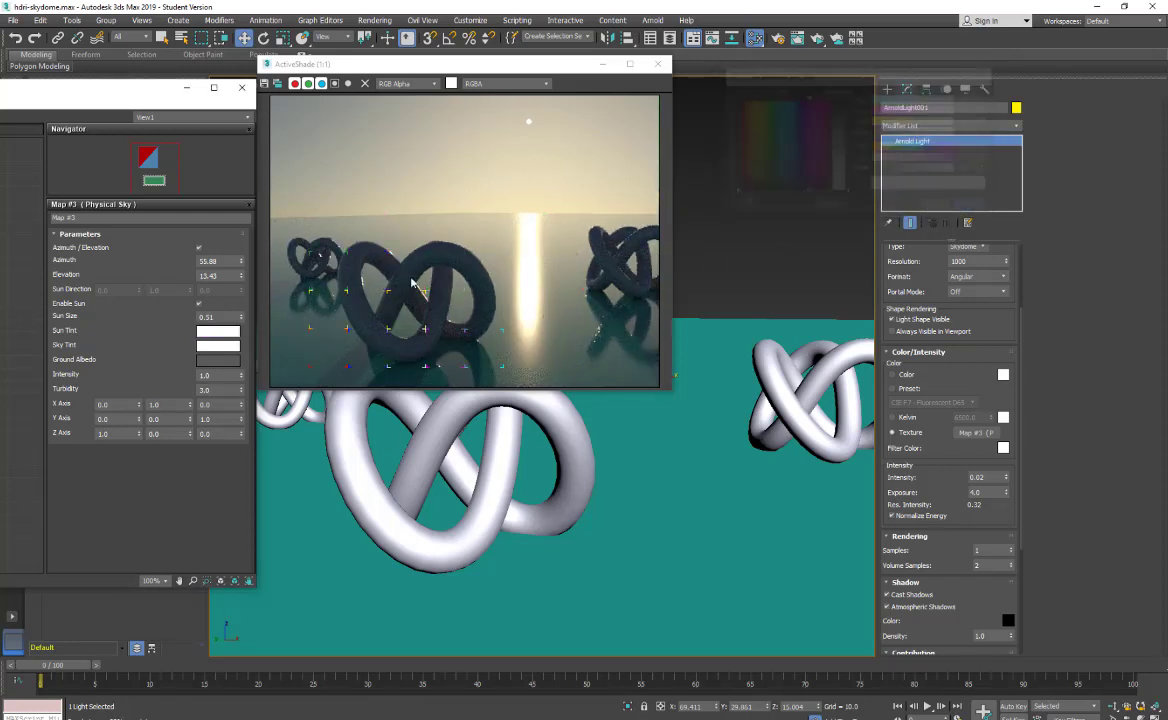
Step: Try a light pink sky tint in the Physical Sky map and reset the tint to white
{"action": "left_click", "coordinate": [206, 350]}
{"action": "left_click", "coordinate": [816, 153]}
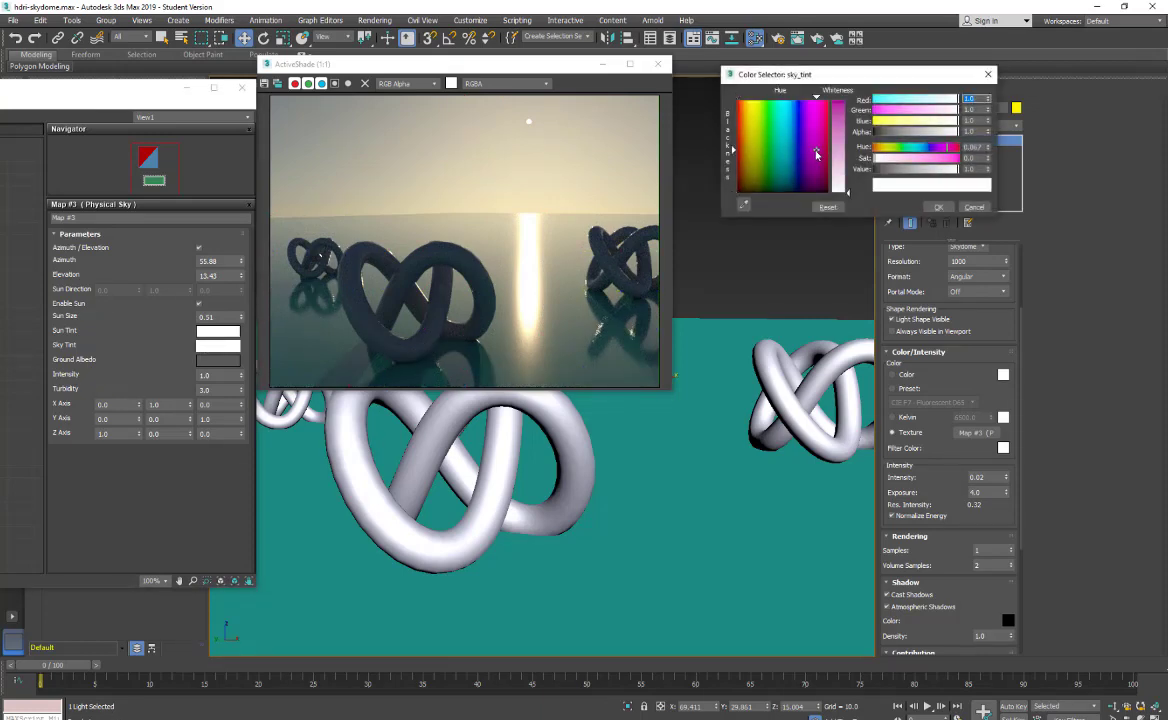
{"action": "left_click_drag", "start_coordinate": [886, 160], "coordinate": [903, 160]}
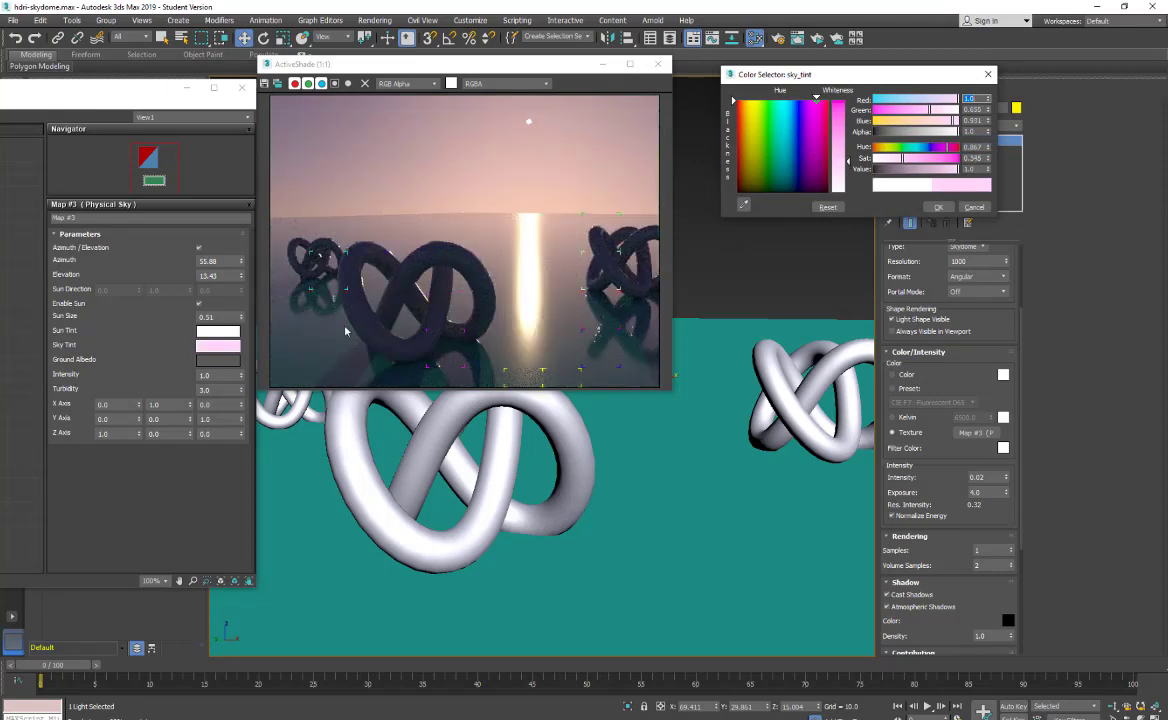
{"action": "left_click", "coordinate": [827, 207]}
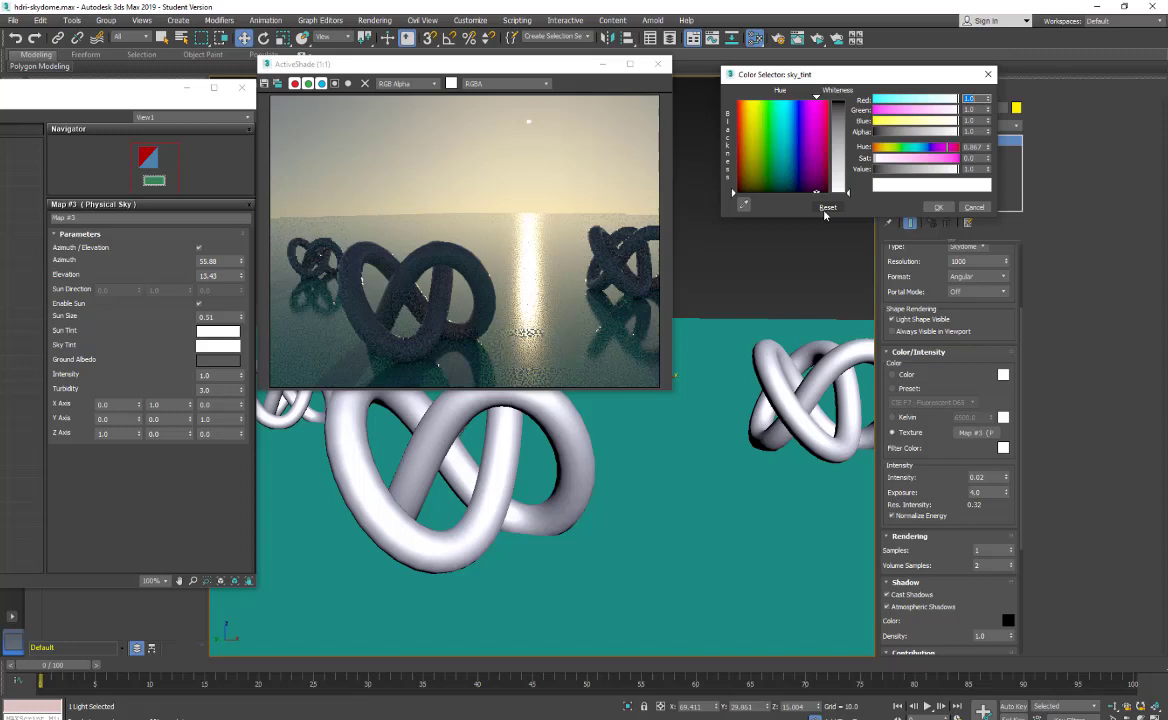
{"action": "left_click", "coordinate": [938, 207]}
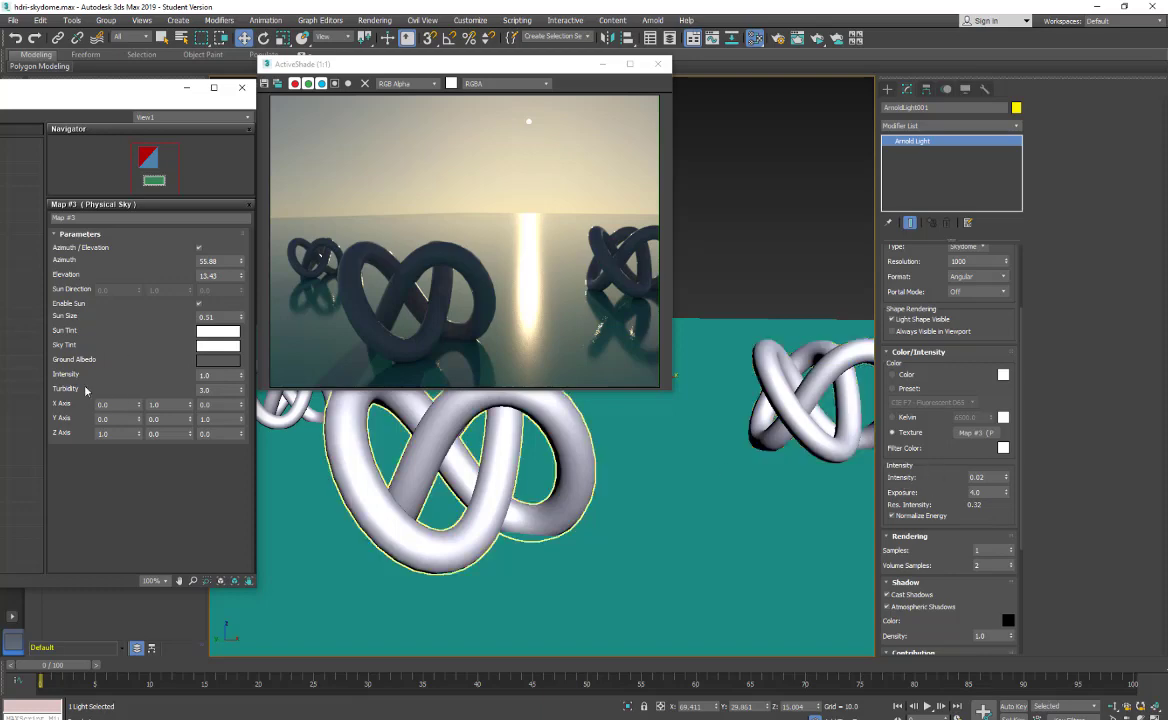
Step: Raise the Physical Sky intensity to compare a brighter sky, and lower it to about 1.04
{"action": "left_click_drag", "start_coordinate": [241, 377], "coordinate": [243, 238]}
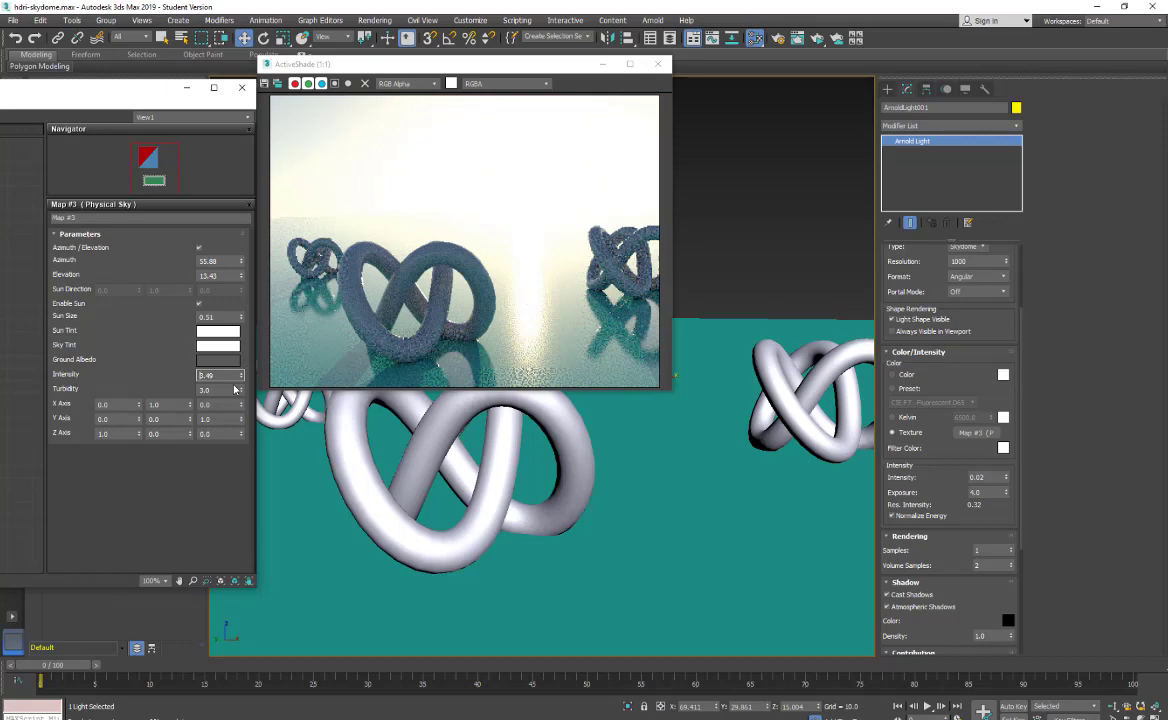
{"action": "left_click_drag", "start_coordinate": [243, 380], "coordinate": [232, 457]}
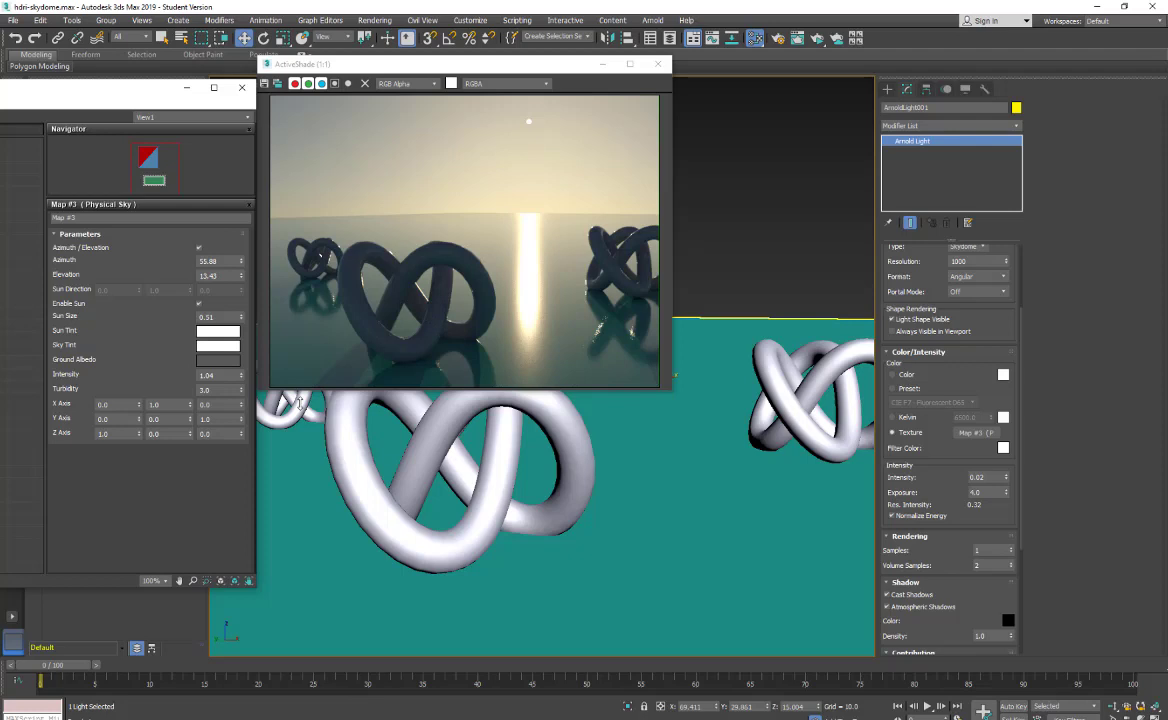
{"action": "left_click", "coordinate": [406, 479]}
Step: Try Physical Sky turbidity values of about 13.45 and 4.51, and restore the turbidity to 3
{"action": "left_click_drag", "start_coordinate": [240, 391], "coordinate": [249, 289]}
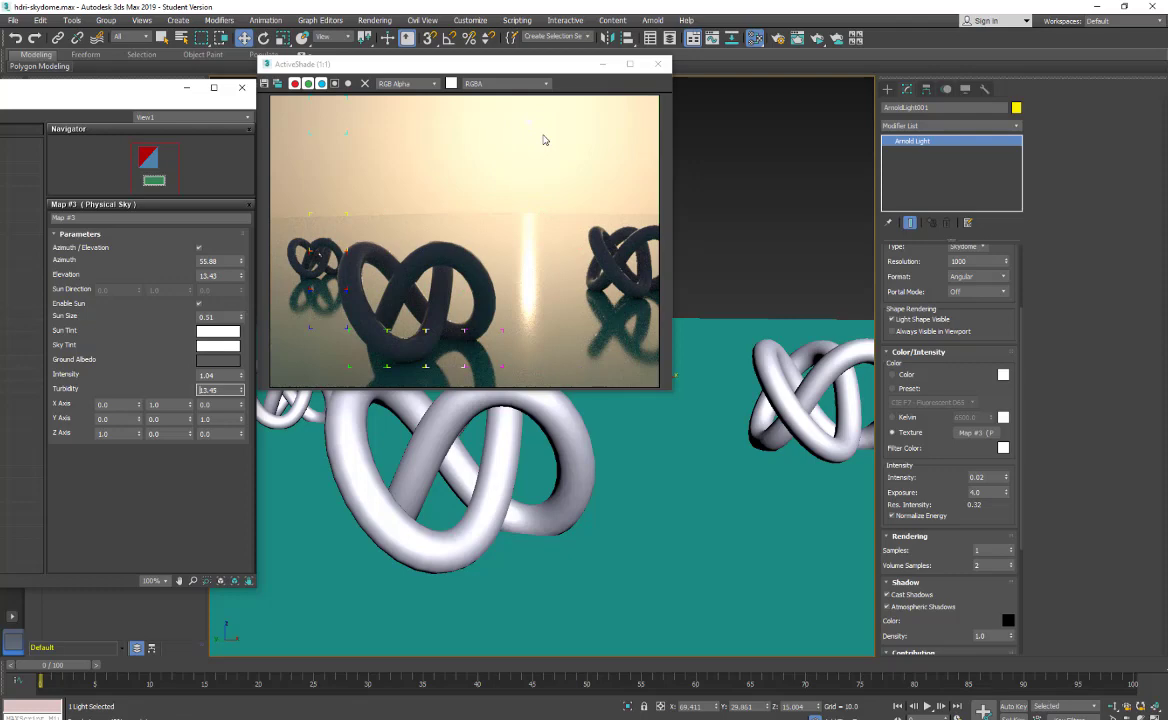
{"action": "left_click_drag", "start_coordinate": [240, 389], "coordinate": [236, 423]}
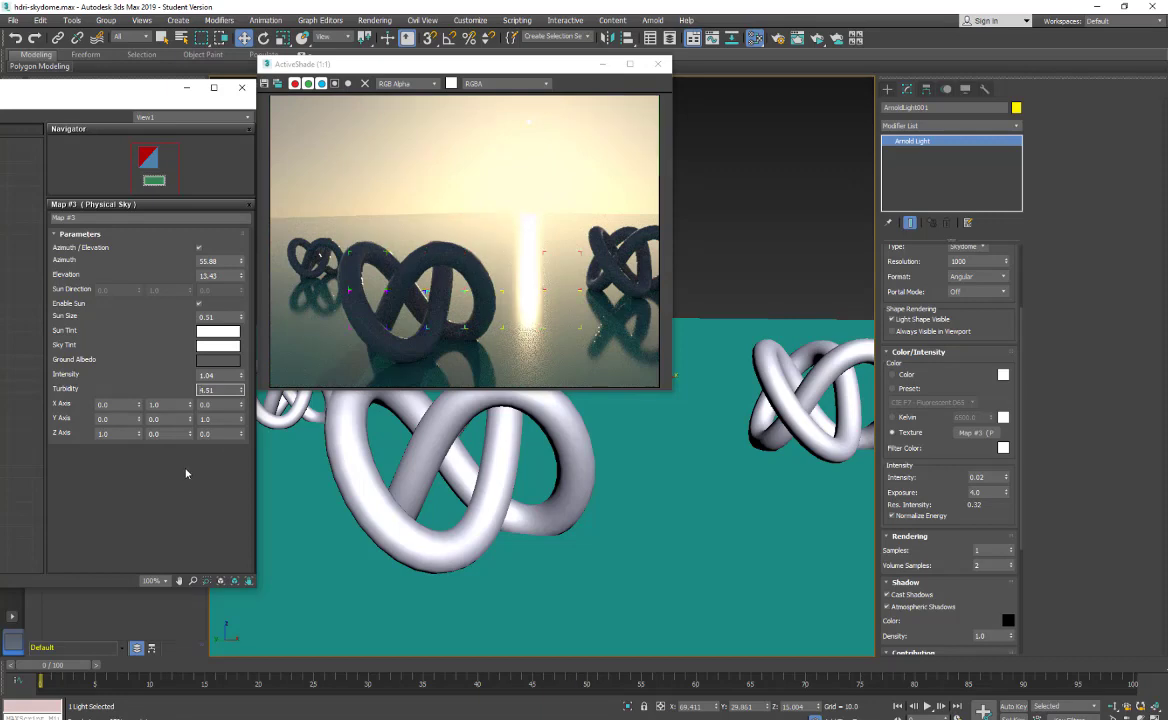
{"action": "left_click_drag", "start_coordinate": [236, 390], "coordinate": [159, 388]}
{"action": "type", "text": "3"}
{"action": "key", "text": "Return"}
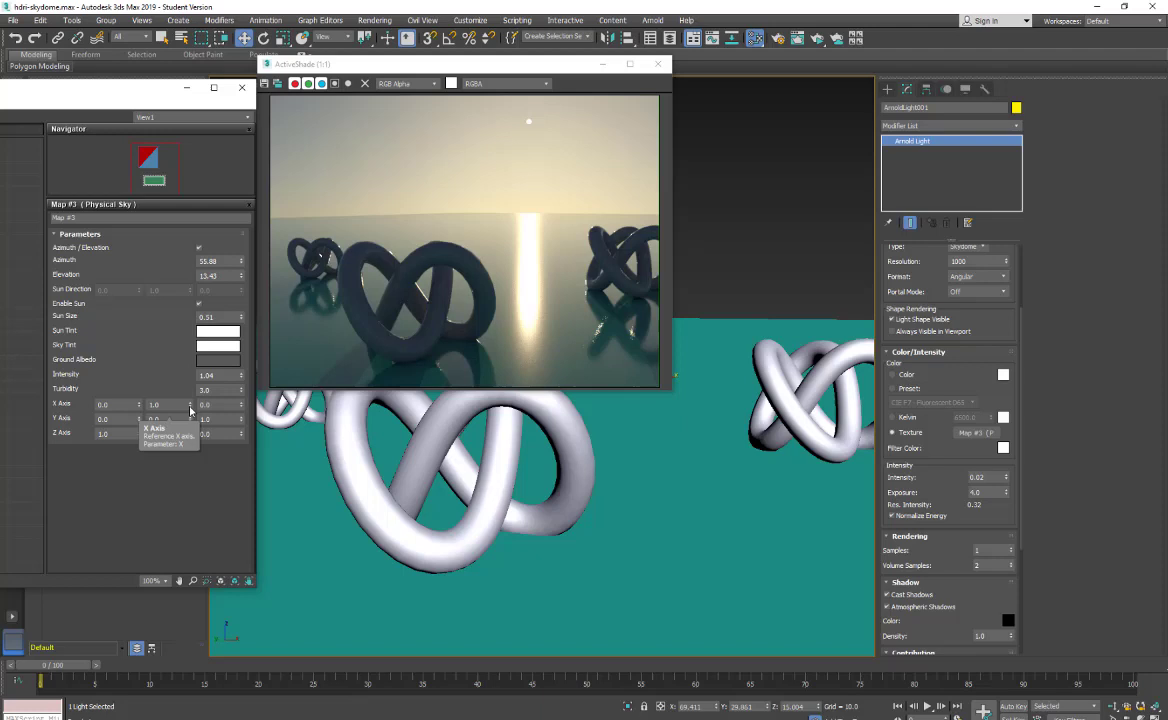
Step: Adjust the Physical Sky reference axes to X about -0.19, 0.06, 0, Y about 0.07, 0, 1 and Z about 0.962, 0, 0
{"action": "left_click_drag", "start_coordinate": [190, 407], "coordinate": [189, 440]}
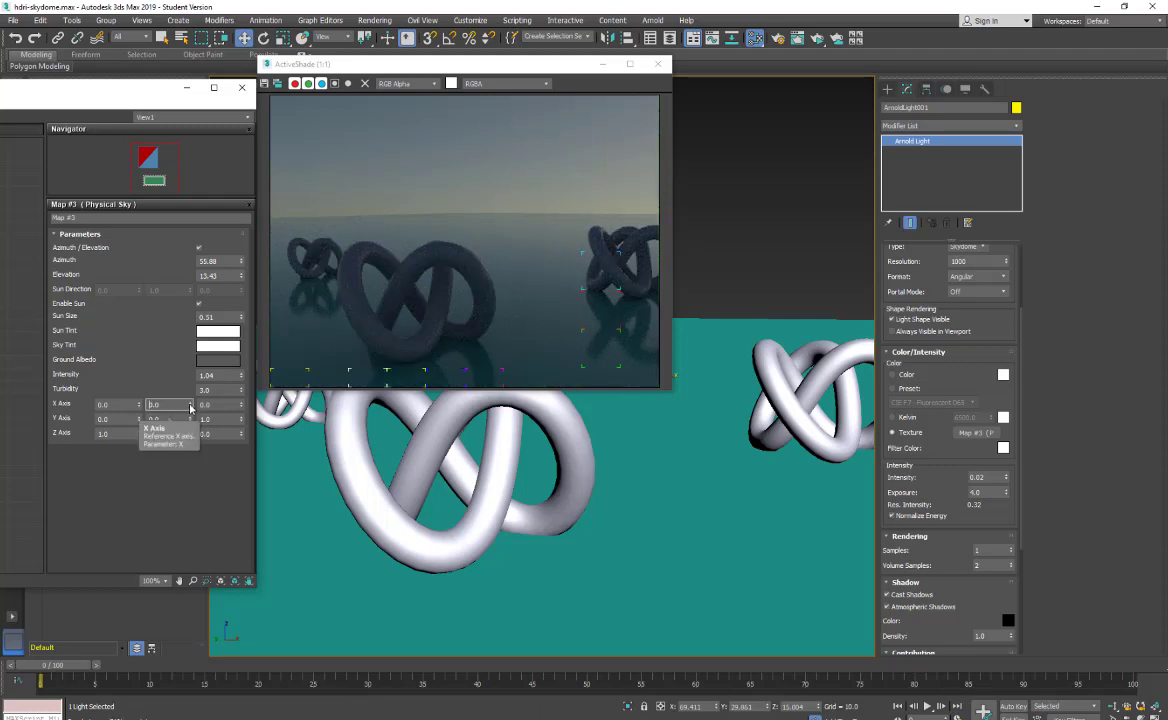
{"action": "left_click_drag", "start_coordinate": [190, 408], "coordinate": [53, 407]}
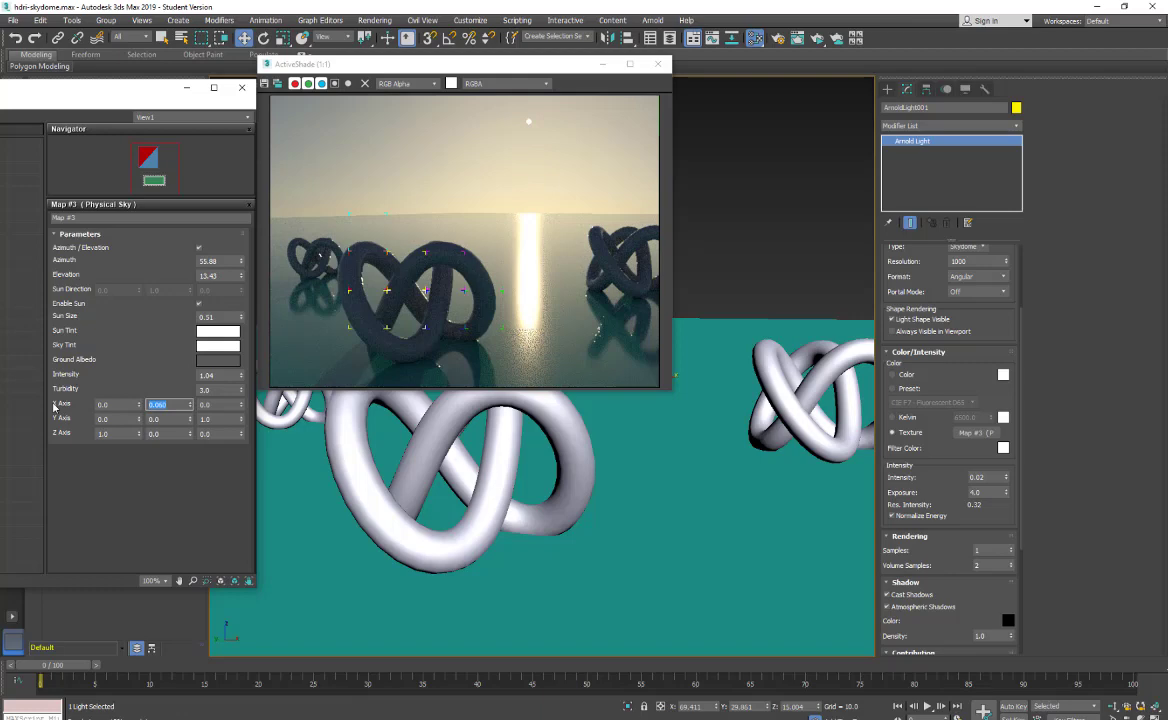
{"action": "left_click_drag", "start_coordinate": [138, 404], "coordinate": [134, 434]}
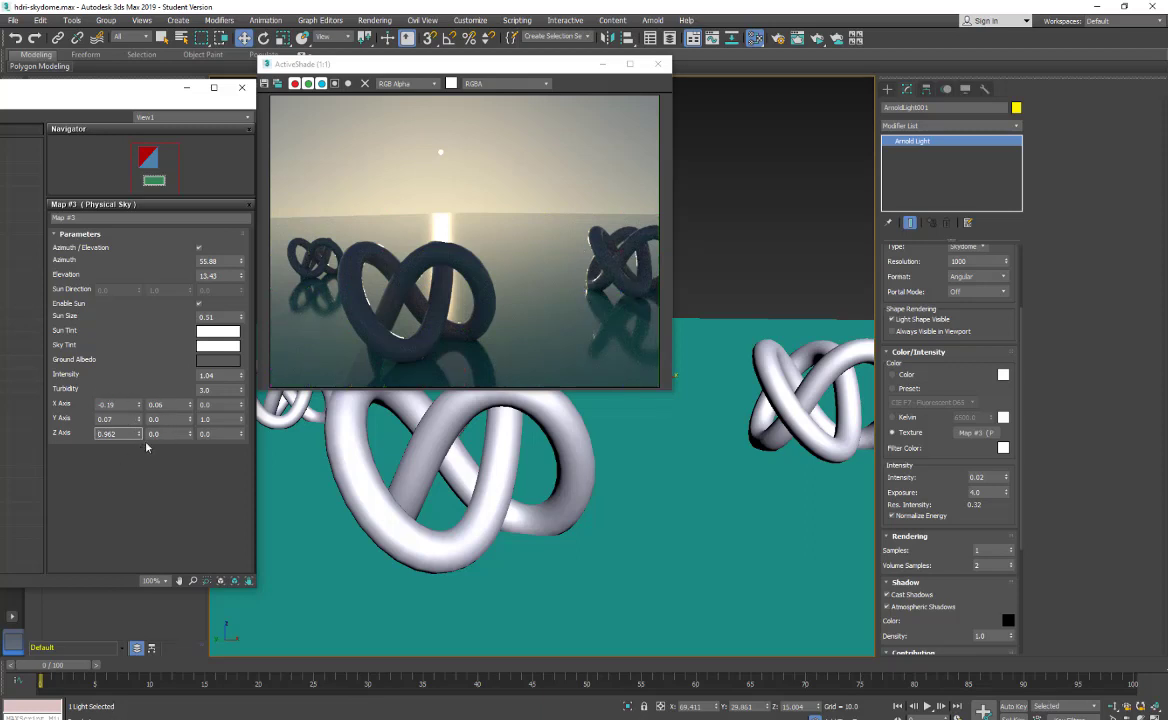
Step: Open the render settings and set the target to Production Rendering Mode
{"action": "left_click", "coordinate": [780, 41]}
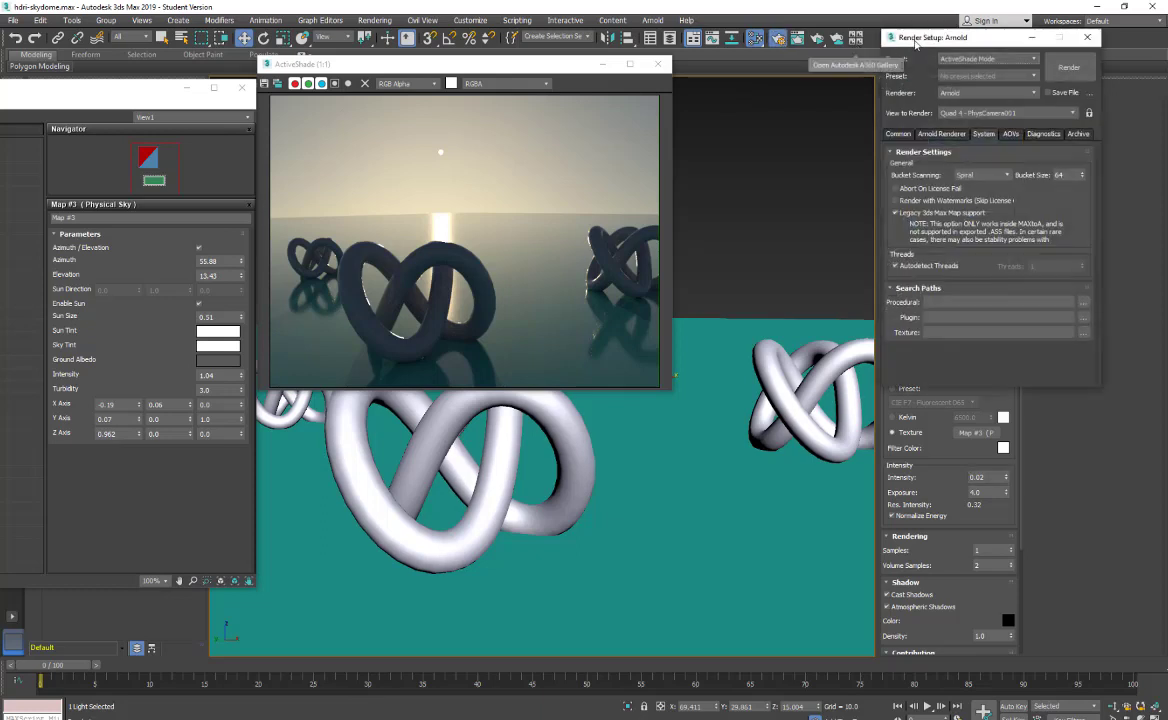
{"action": "left_click_drag", "start_coordinate": [905, 31], "coordinate": [656, 50]}
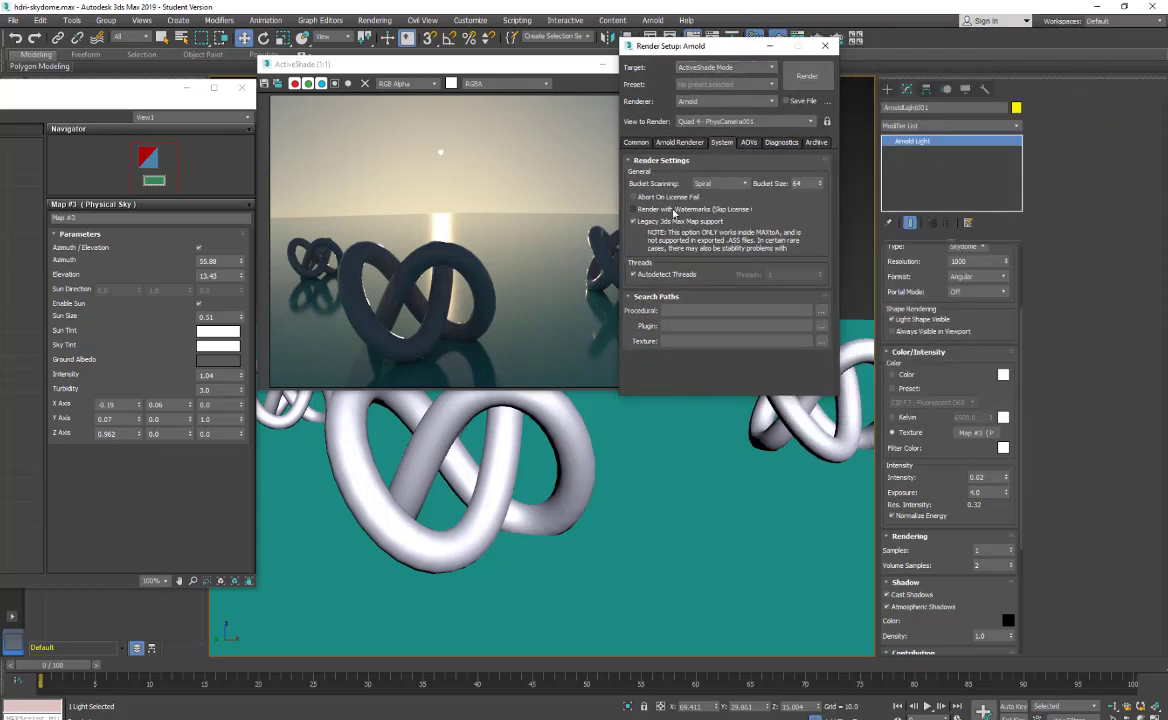
{"action": "left_click", "coordinate": [697, 68]}
{"action": "left_click", "coordinate": [699, 79]}
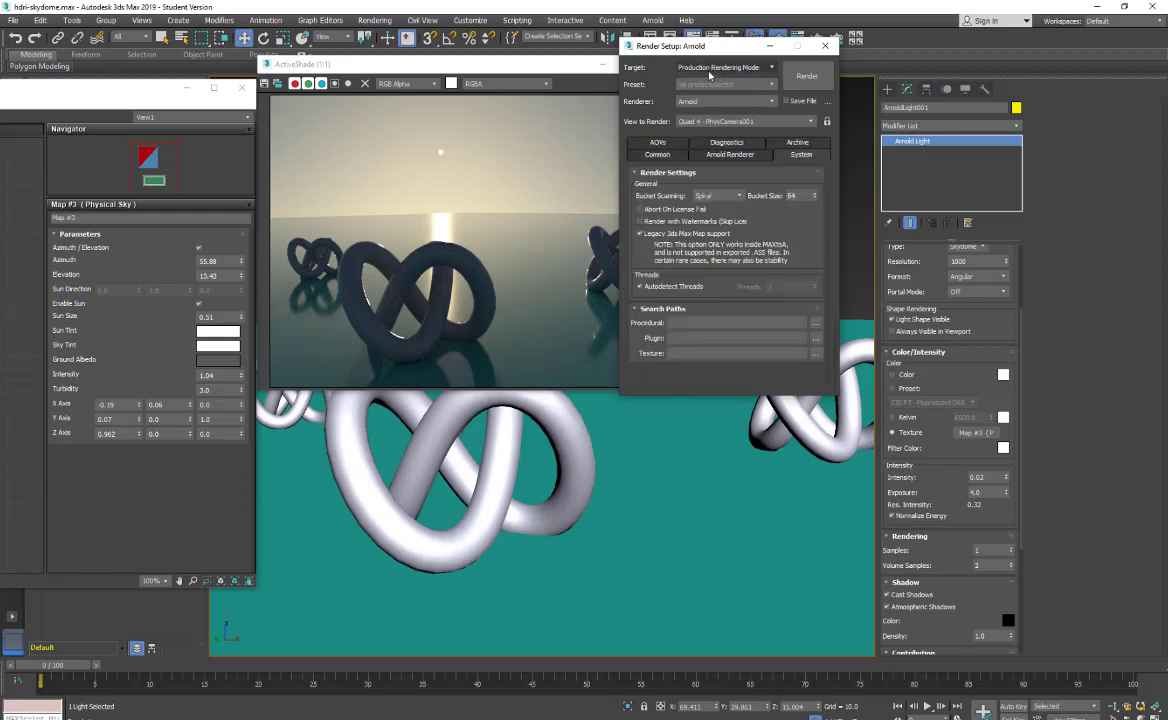
Step: Bring up the Environment, Background & Atmosphere settings of the Arnold renderer
{"action": "left_click", "coordinate": [714, 155]}
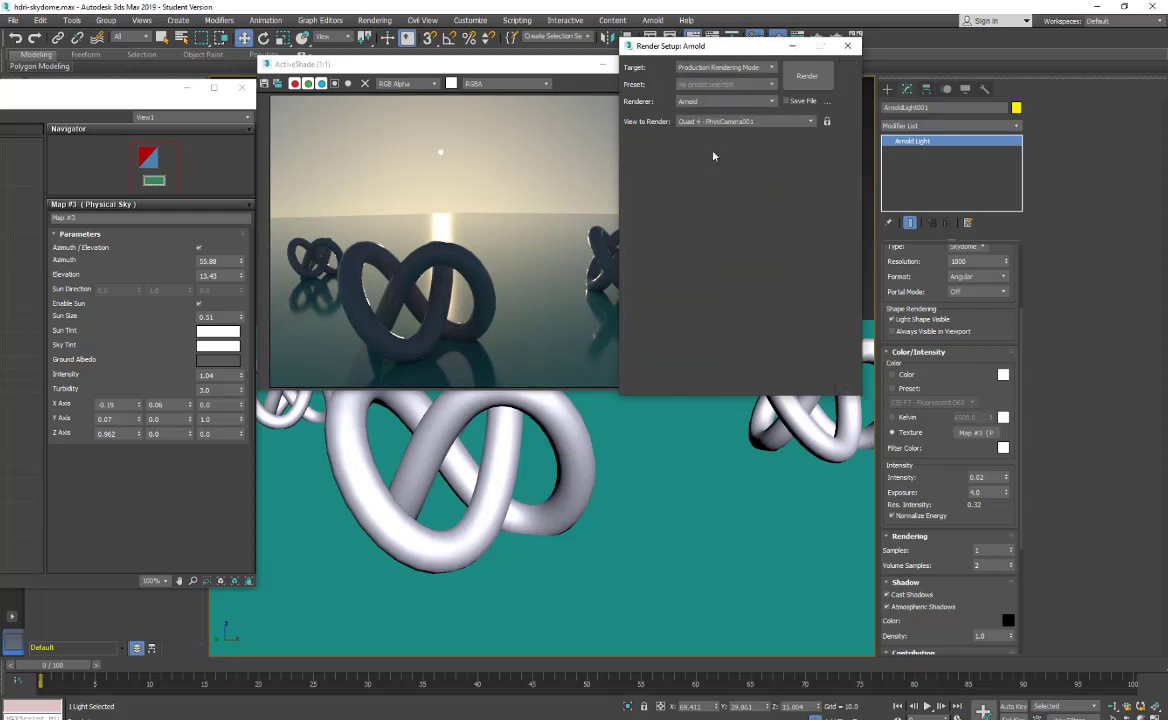
{"action": "left_click_drag", "start_coordinate": [641, 332], "coordinate": [652, 105]}
{"action": "left_click_drag", "start_coordinate": [646, 262], "coordinate": [646, 243]}
{"action": "scroll", "coordinate": [645, 244], "scroll_direction": "down", "scroll_amount": 5}
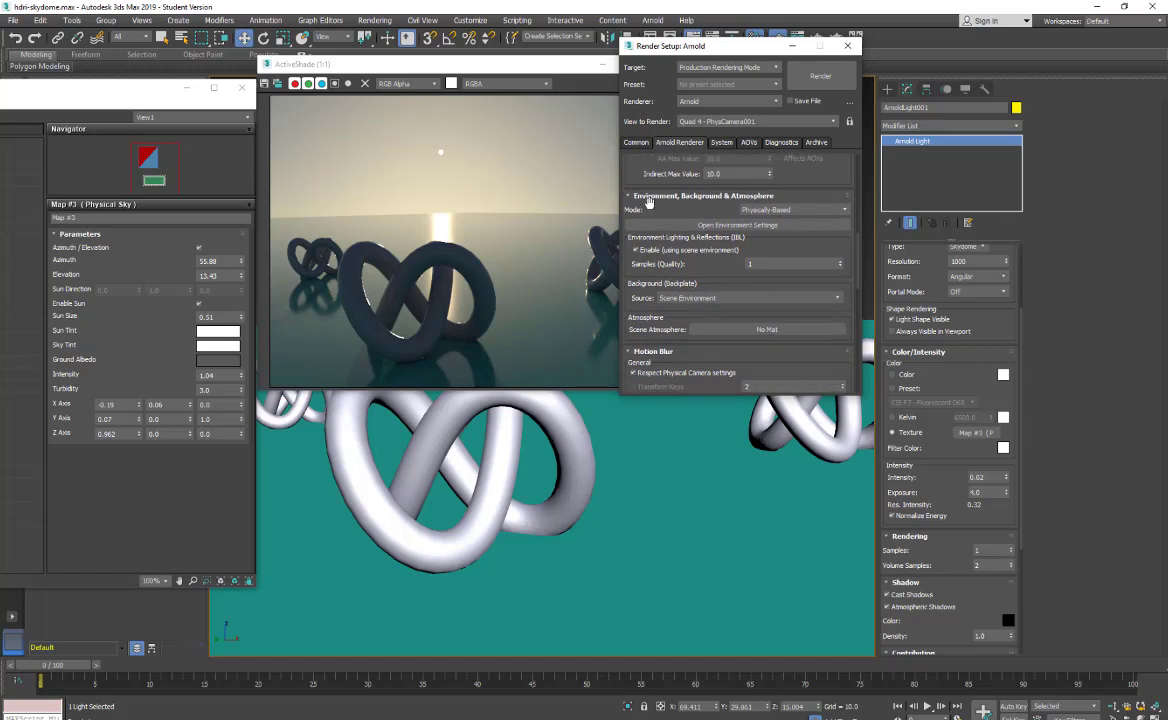
{"action": "scroll", "coordinate": [690, 186], "scroll_direction": "down", "scroll_amount": 1}
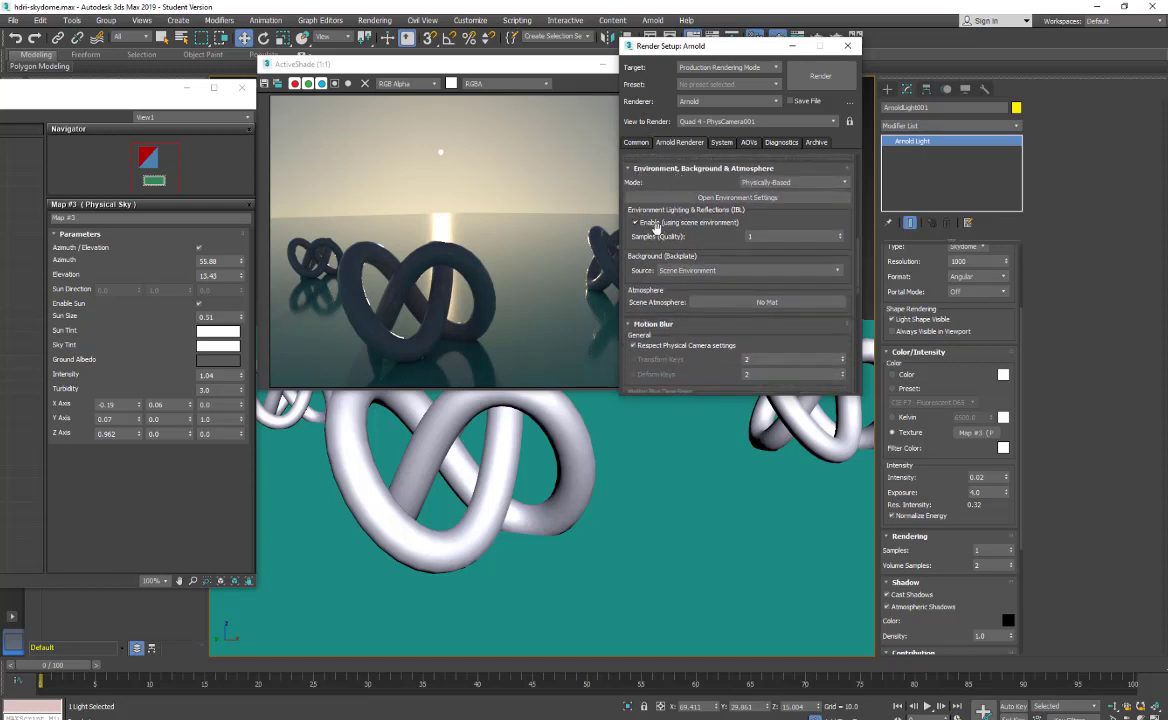